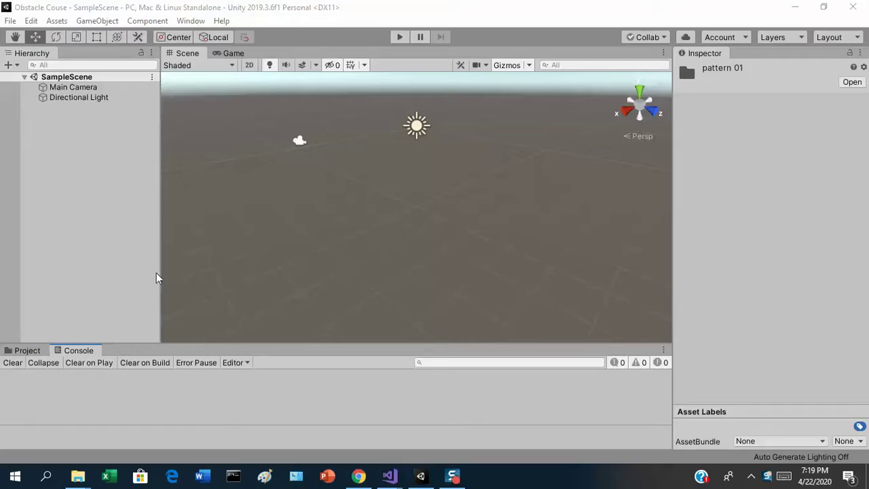
# Add a Terrain 3D object to the scene.
pyautogui.click(208, 173)
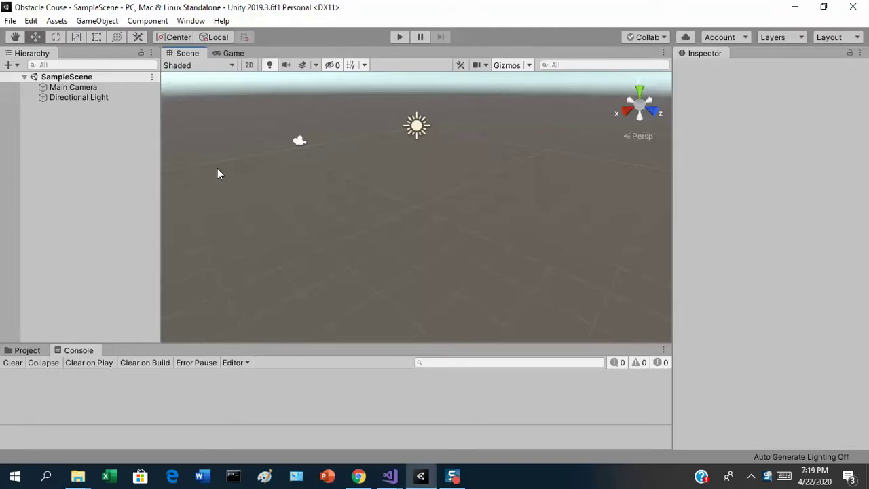
pyautogui.click(60, 21)
pyautogui.moveTo(65, 39)
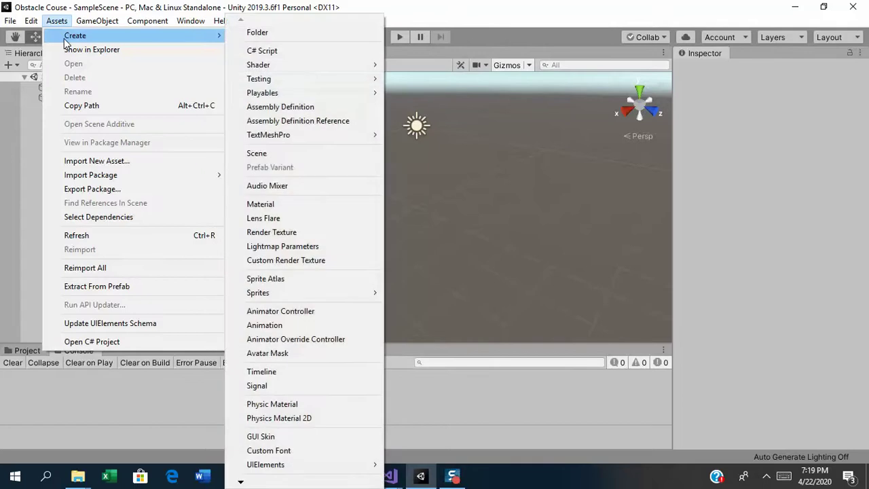
pyautogui.moveTo(98, 23)
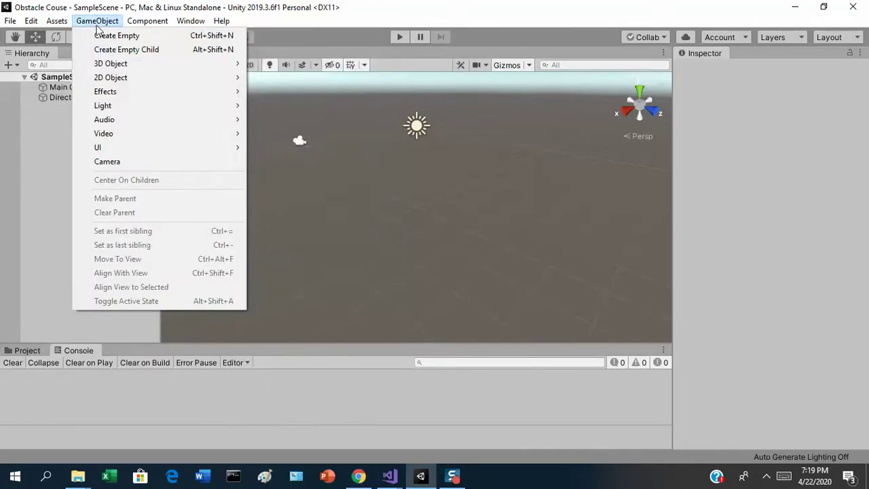
pyautogui.moveTo(145, 65)
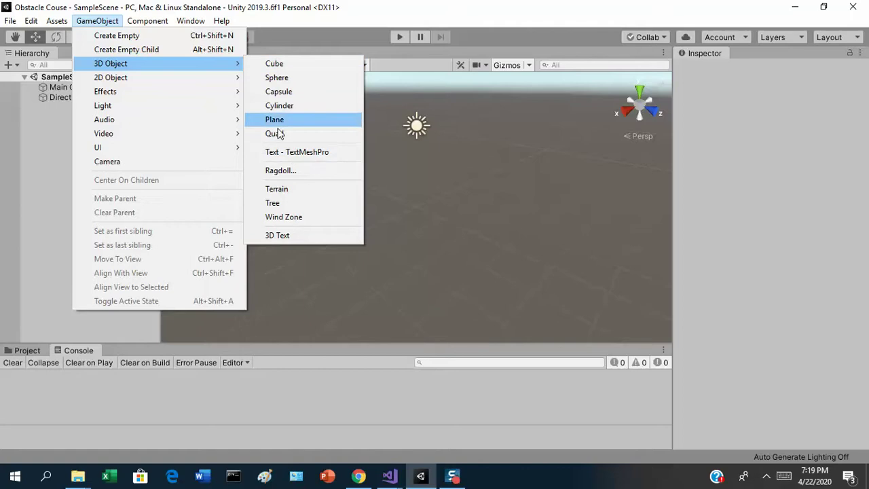
pyautogui.click(277, 190)
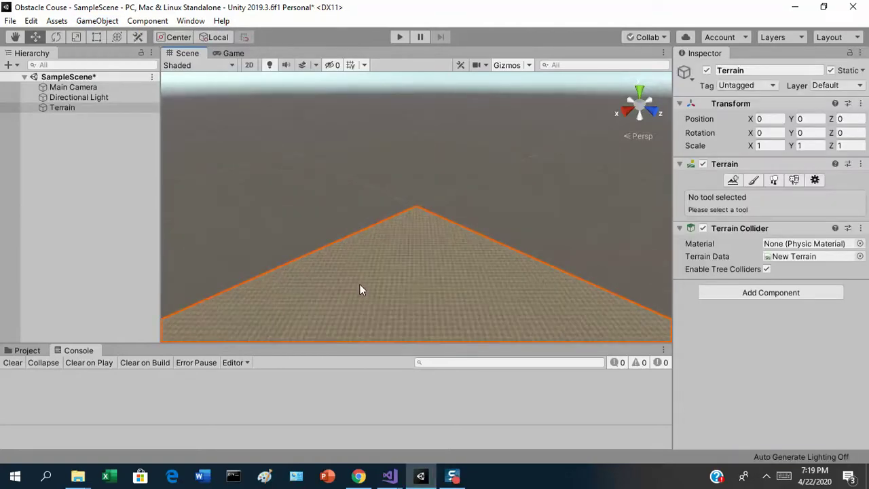
# Delete the Terrain object from the scene.
pyautogui.click(67, 109)
pyautogui.rightClick(67, 112)
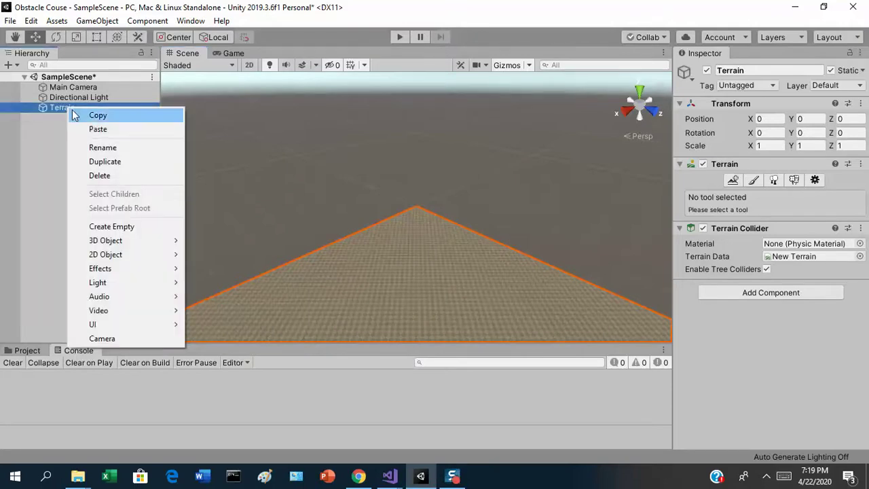
pyautogui.click(113, 176)
# Add a Plane 3D object to the scene as the ground.
pyautogui.click(98, 20)
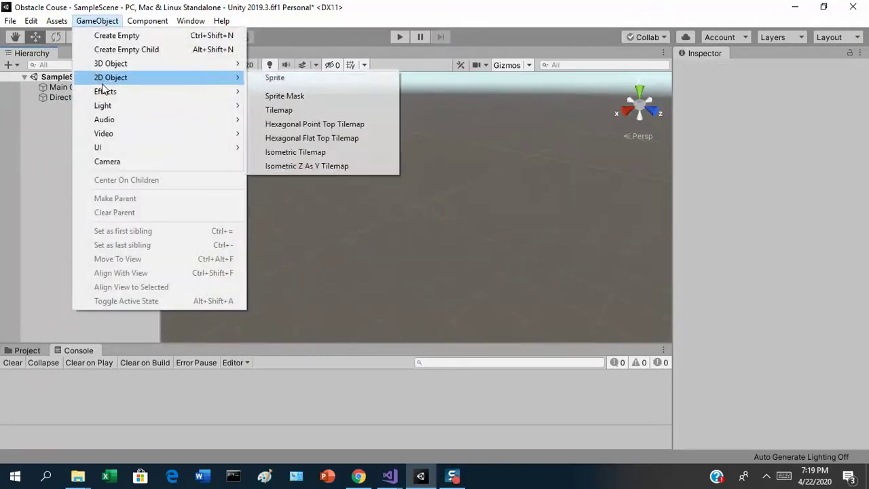
pyautogui.moveTo(193, 60)
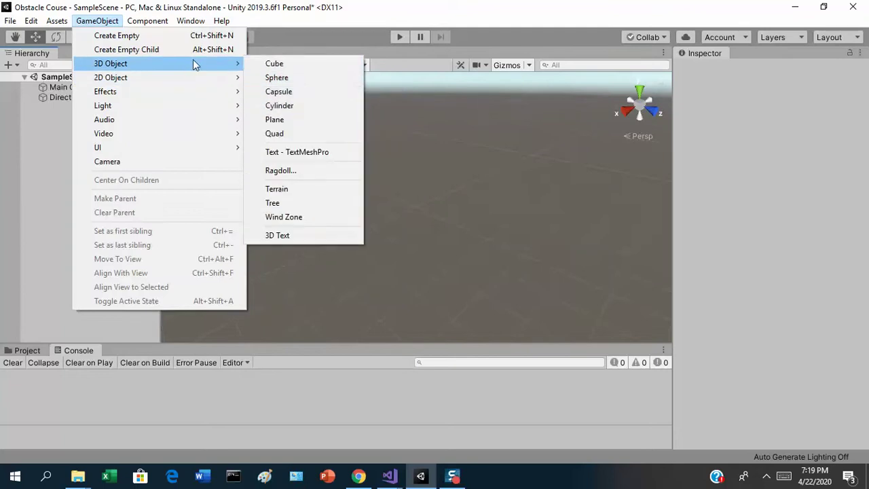
pyautogui.click(305, 119)
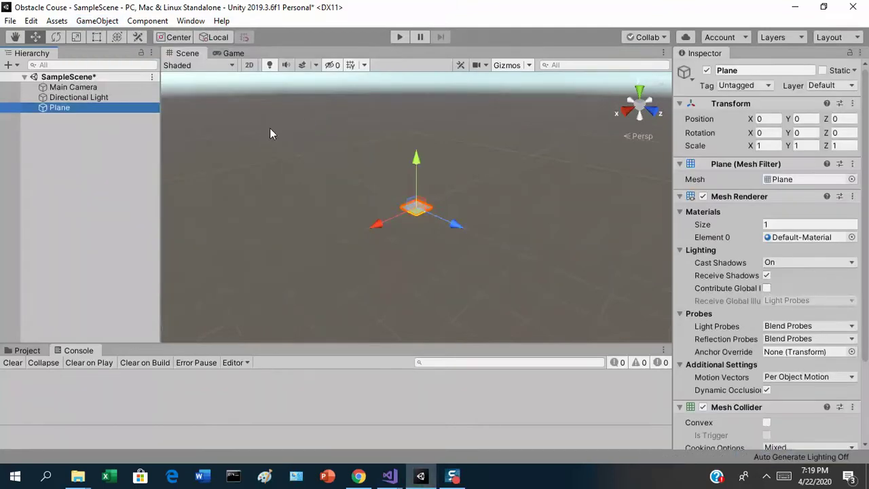
# Set the plane's X scale to 25.
pyautogui.click(78, 38)
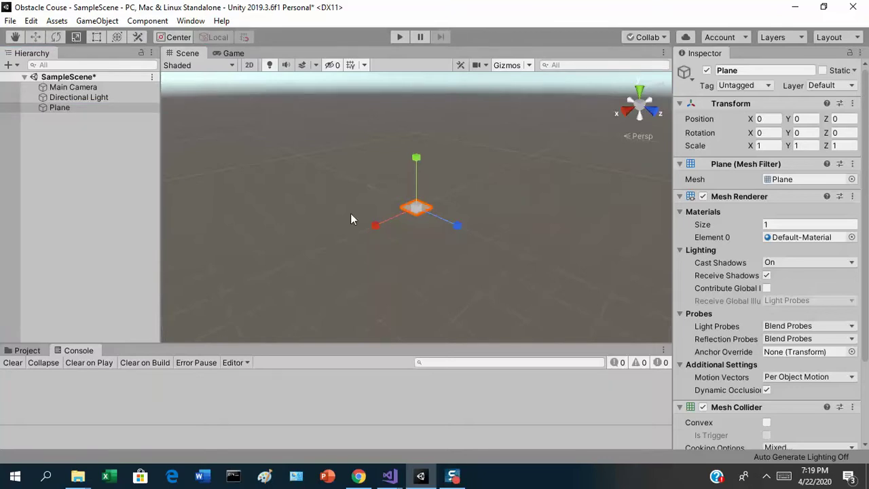
pyautogui.click(772, 146)
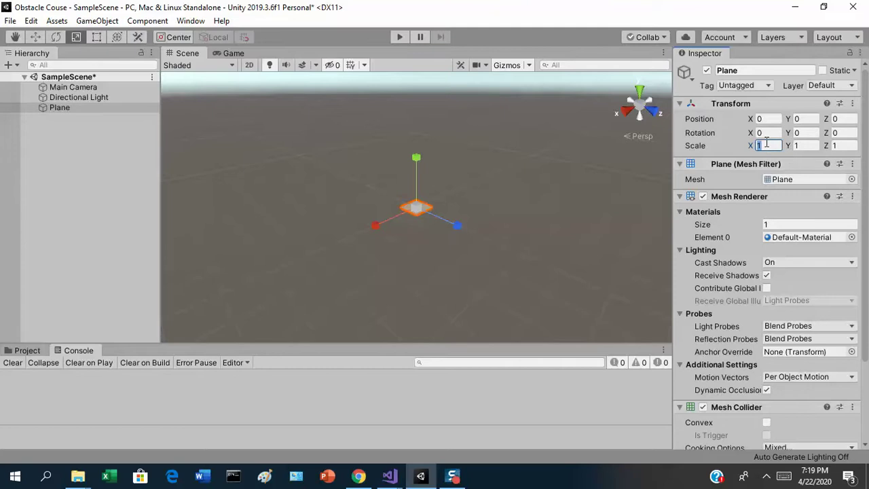
pyautogui.write('100')
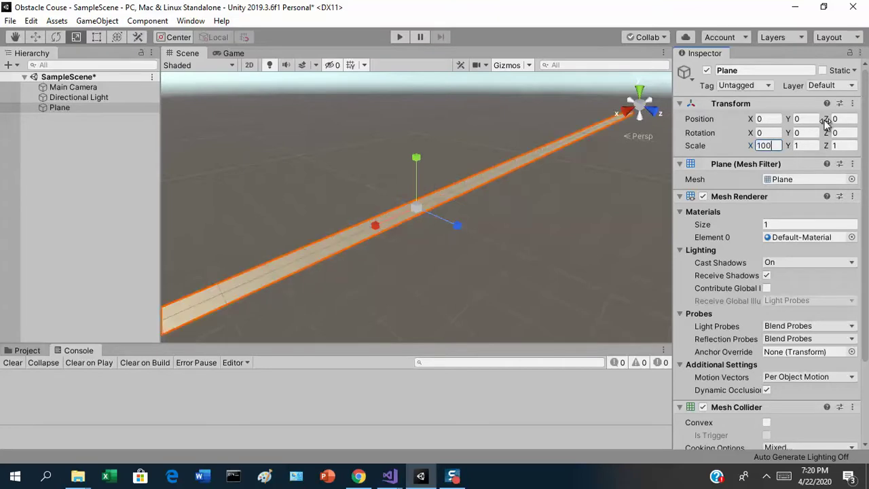
pyautogui.press('BackSpace')
pyautogui.press('BackSpace')
pyautogui.press('BackSpace')
pyautogui.write('50')
pyautogui.press('BackSpace')
pyautogui.press('BackSpace')
pyautogui.write('25')
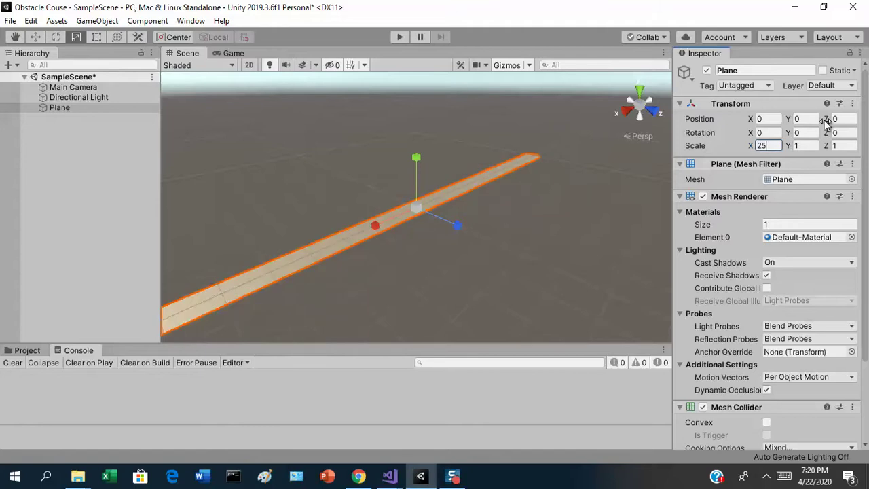
# Set the plane's Z scale to 25 while keeping its Y scale at 1.
pyautogui.press('Tab')
pyautogui.write('25')
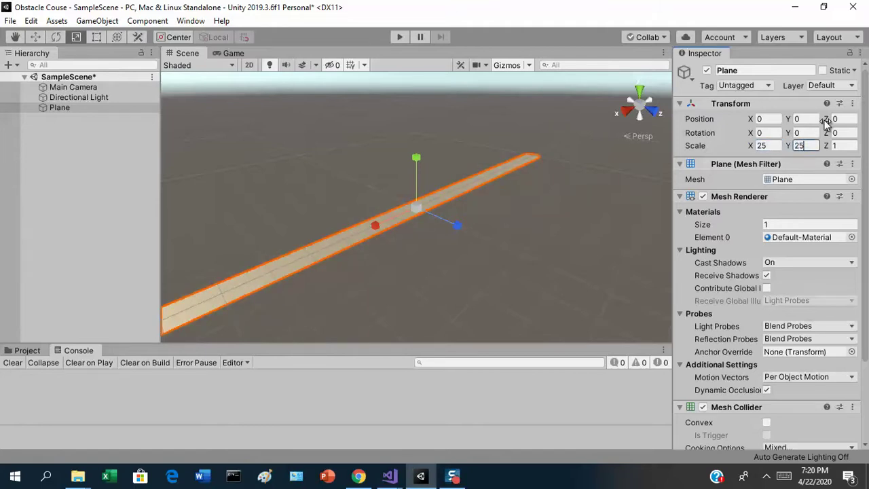
pyautogui.press('Tab')
pyautogui.hotkey('shift', 'Tab')
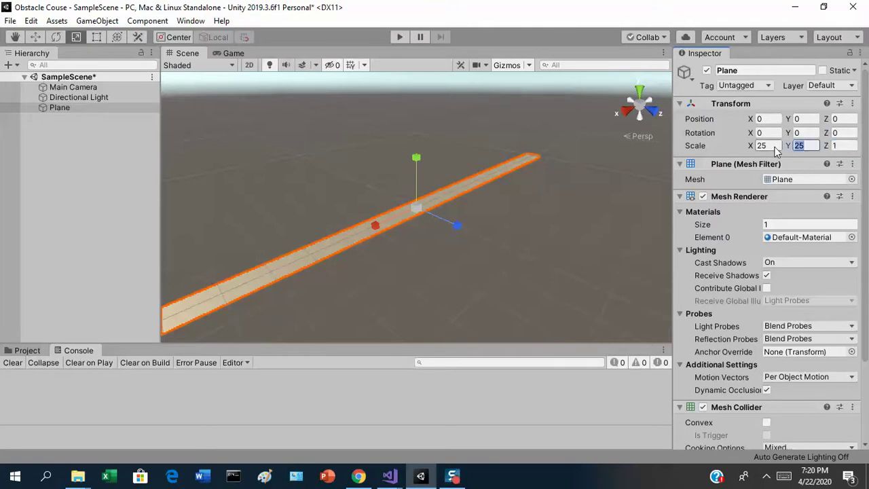
pyautogui.write('1')
pyautogui.press('Tab')
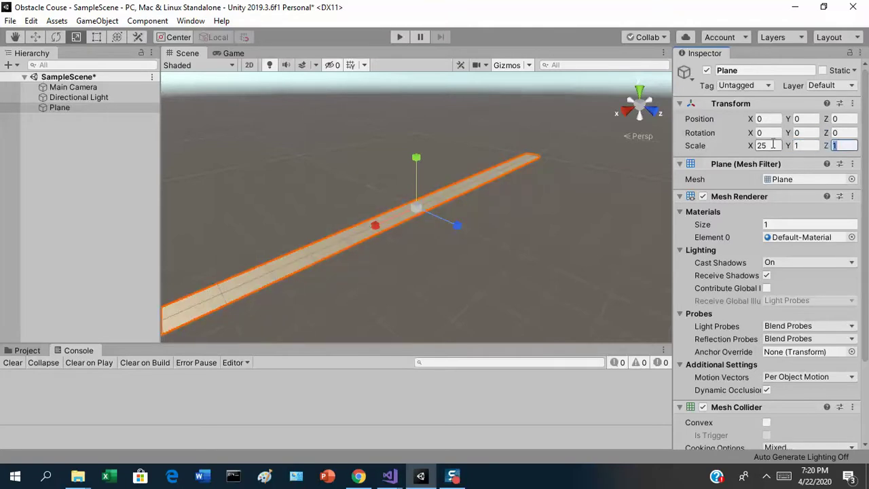
pyautogui.write('25')
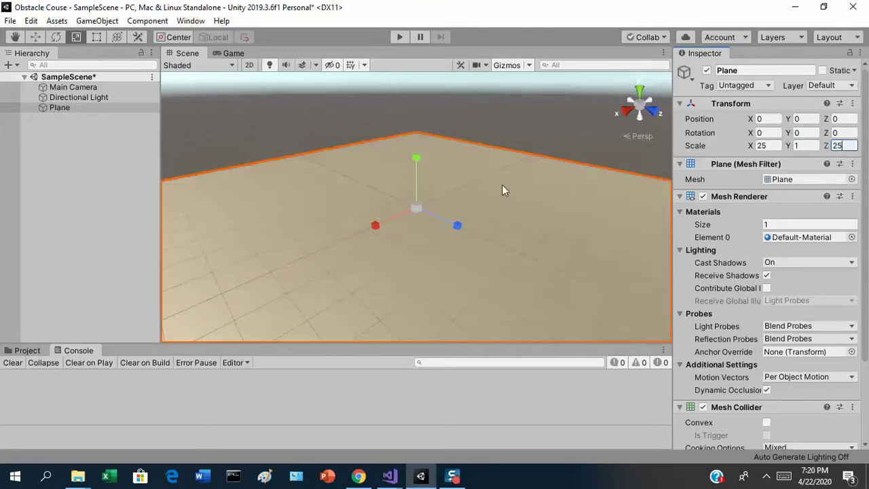
pyautogui.scroll(-5, 458, 201)
pyautogui.moveTo(455, 178); pyautogui.dragTo(406, 196, button='right')
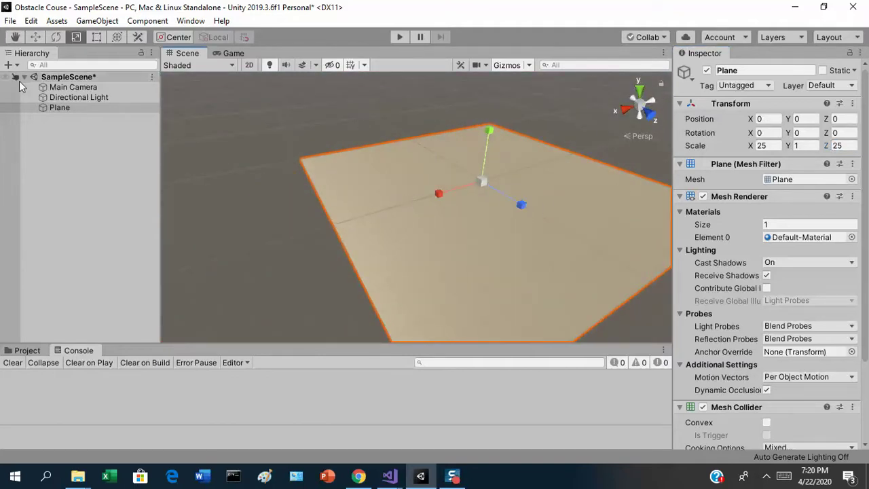
pyautogui.scroll(-6, 333, 209)
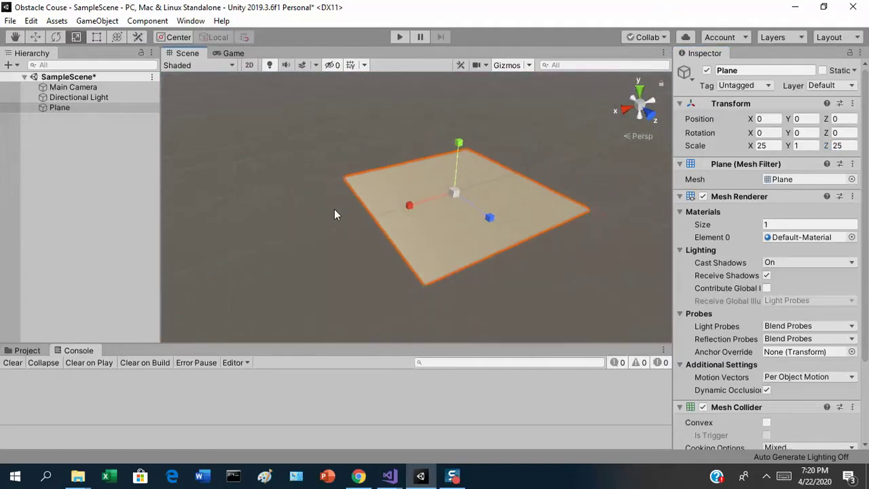
pyautogui.scroll(3, 350, 209)
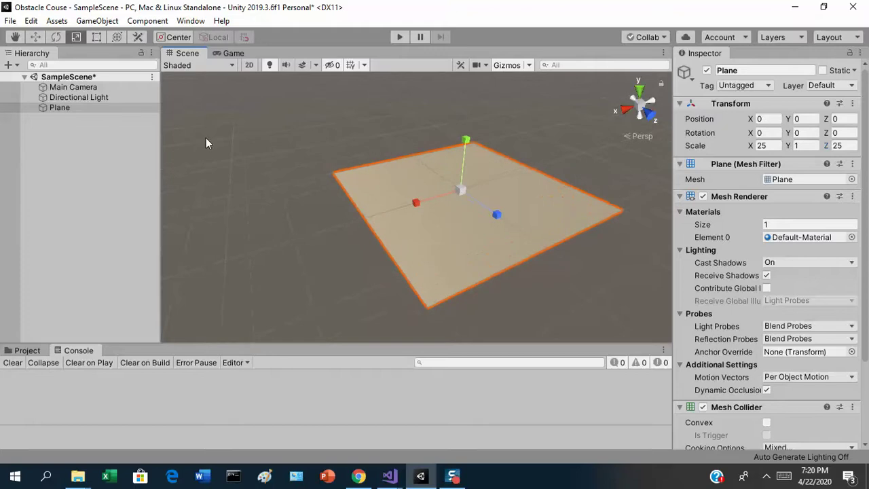
# Delete the Main Camera from the scene, run the scene in play mode to check it, and stop it again.
pyautogui.click(95, 89)
pyautogui.rightClick(94, 89)
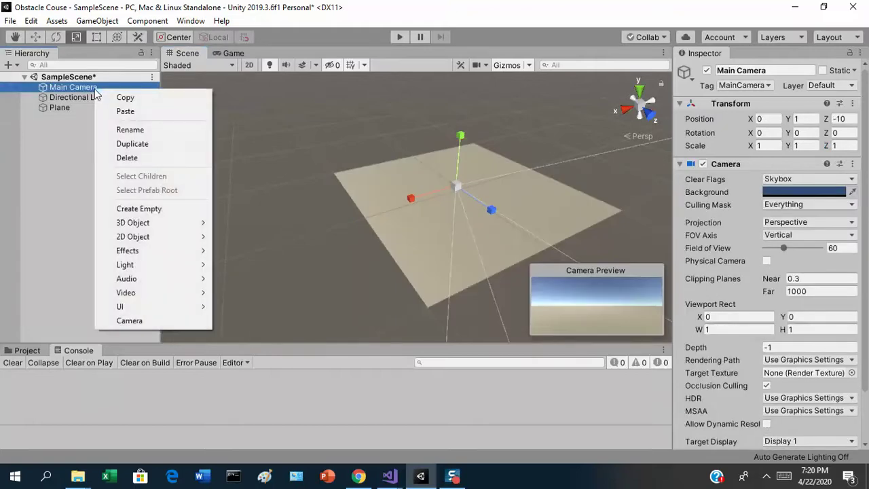
pyautogui.click(130, 158)
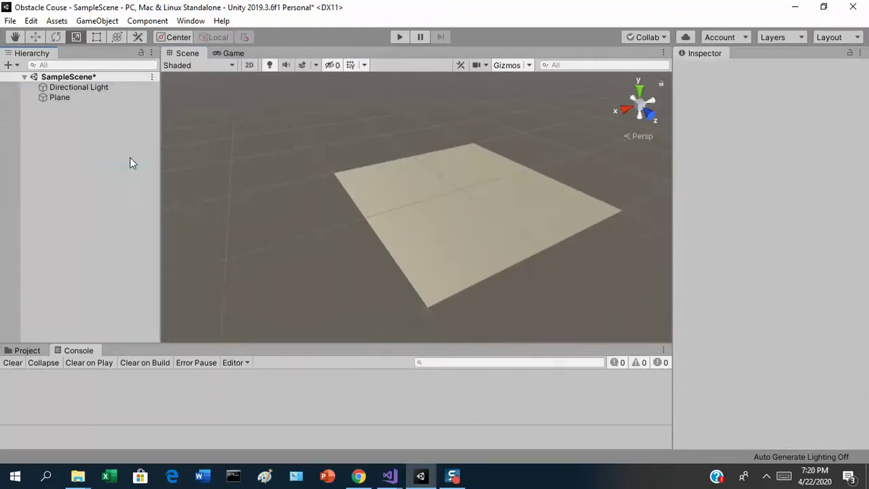
pyautogui.click(398, 41)
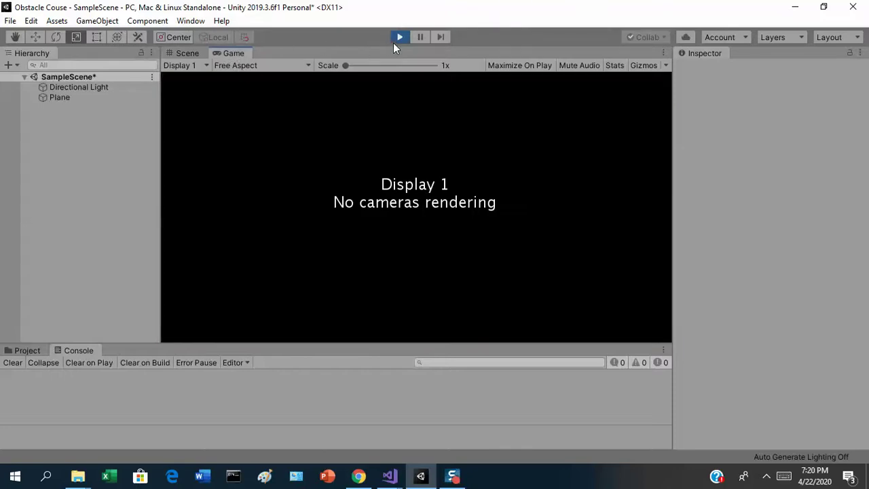
pyautogui.click(396, 38)
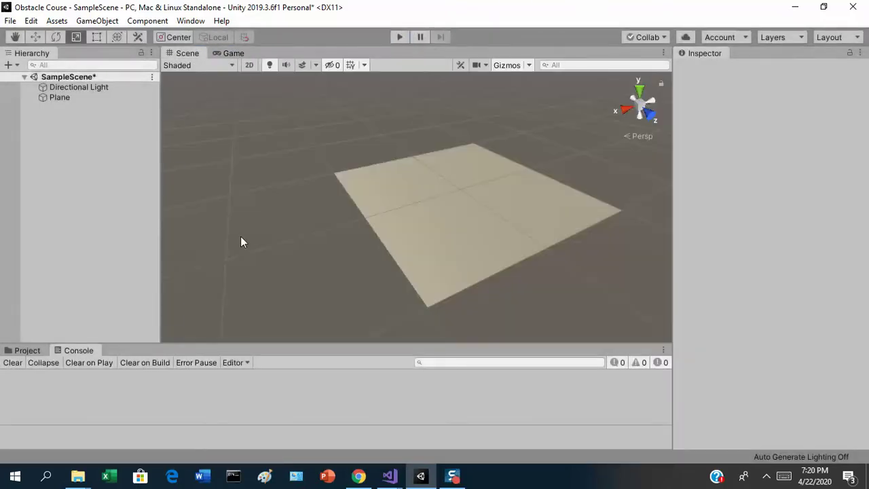
# Enlarge the project asset browser and list all prefabs in it.
pyautogui.click(25, 350)
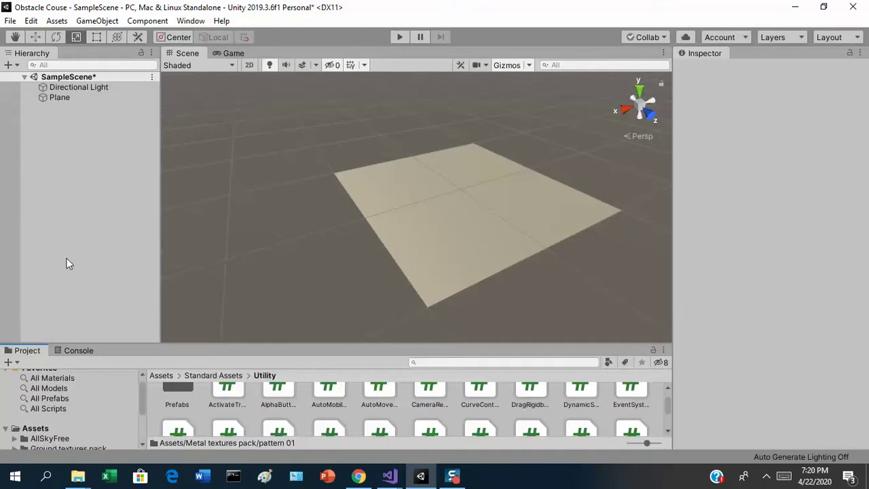
pyautogui.scroll(1, 138, 400)
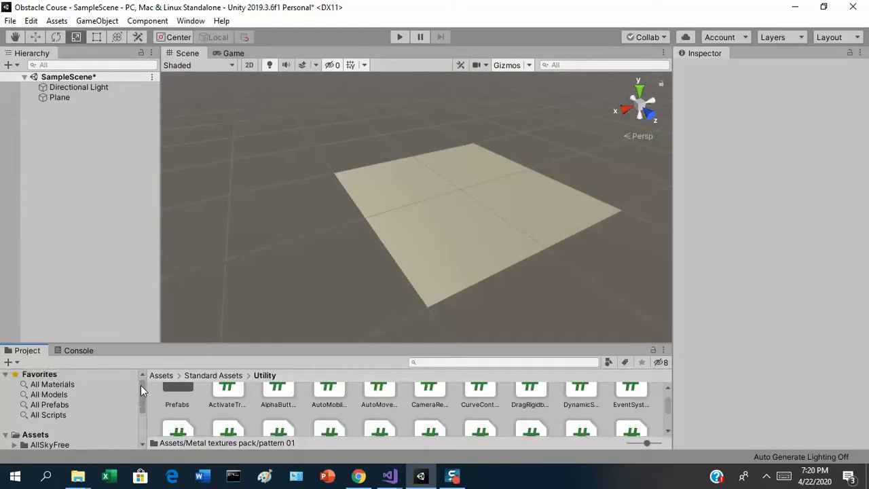
pyautogui.moveTo(171, 342); pyautogui.dragTo(171, 268)
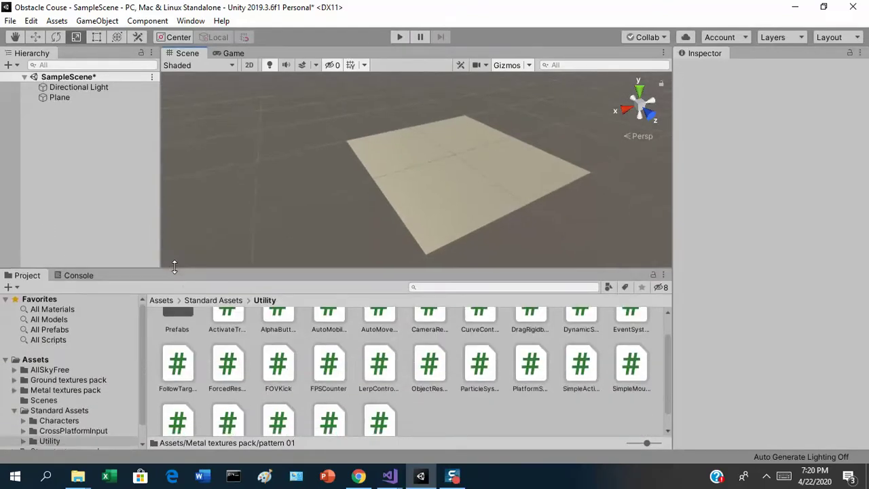
pyautogui.click(16, 412)
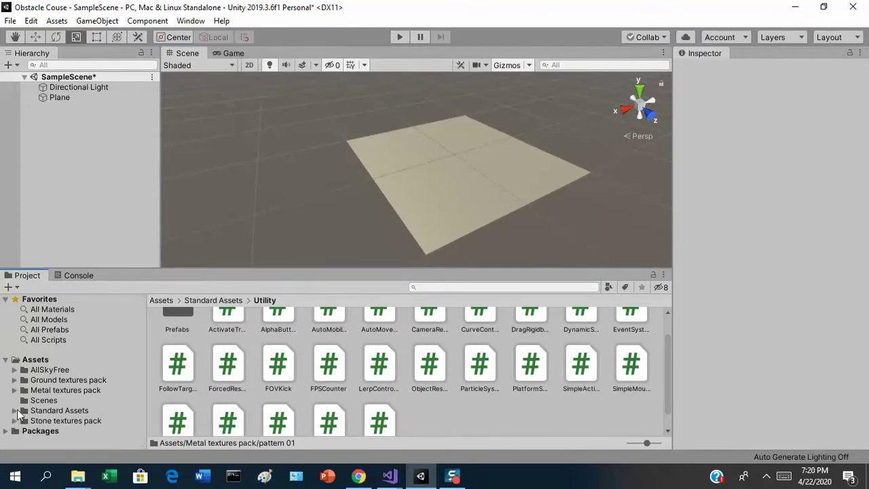
pyautogui.click(38, 360)
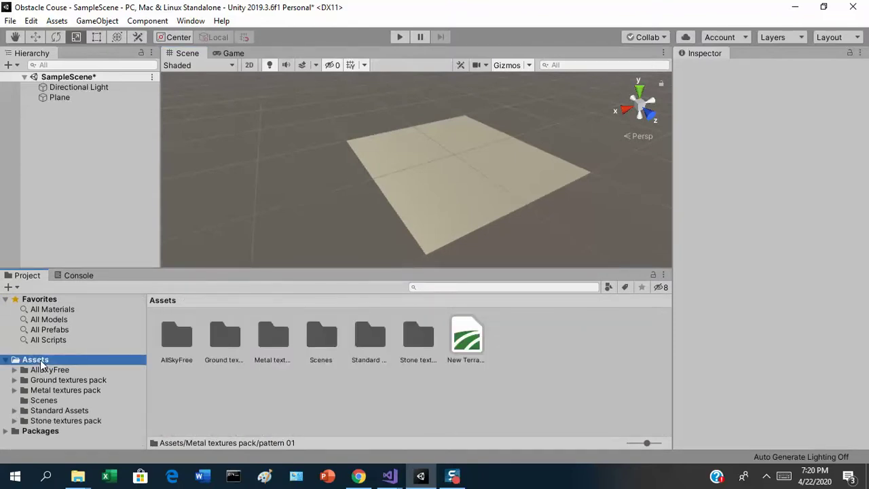
pyautogui.click(49, 330)
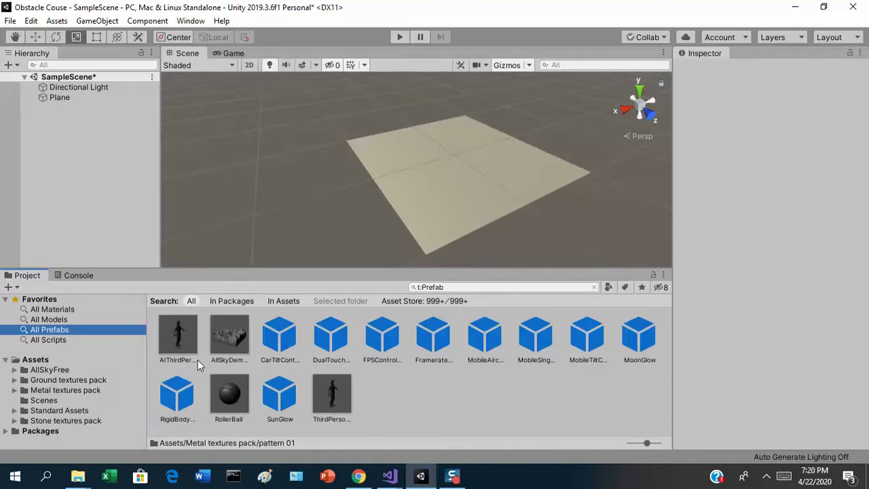
# Place the FPSController prefab on the plane at about X 73.7, Y -5.2, Z 58.4.
pyautogui.click(383, 343)
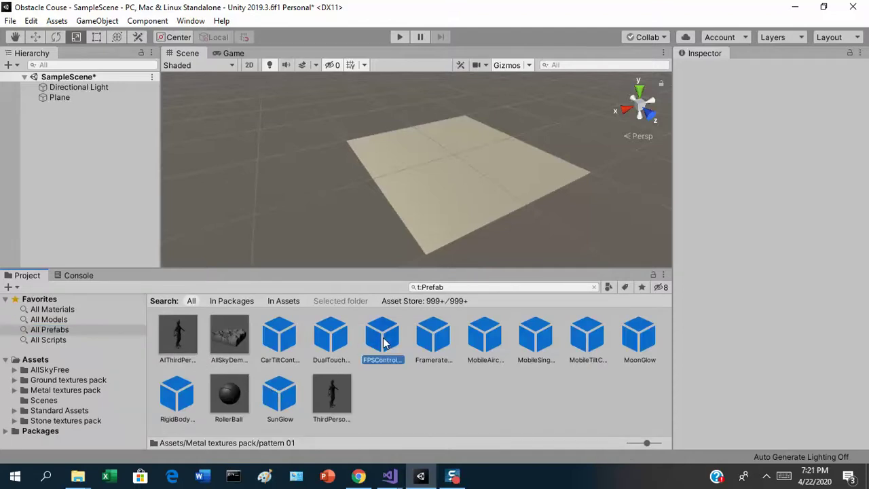
pyautogui.moveTo(384, 343); pyautogui.dragTo(434, 192)
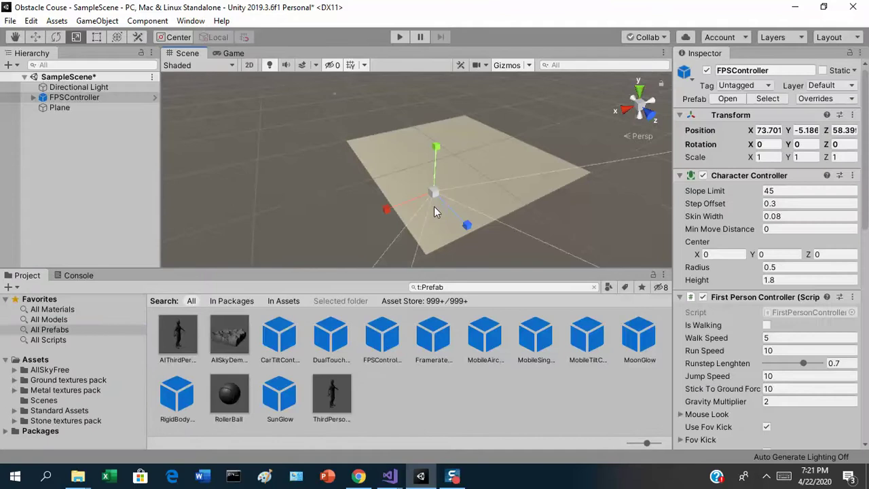
pyautogui.scroll(5, 422, 236)
pyautogui.scroll(-3, 426, 241)
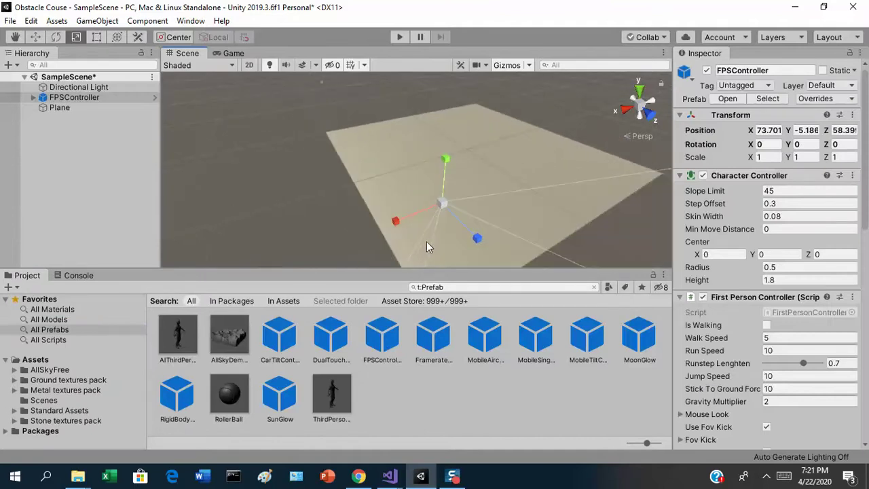
pyautogui.doubleClick(120, 99)
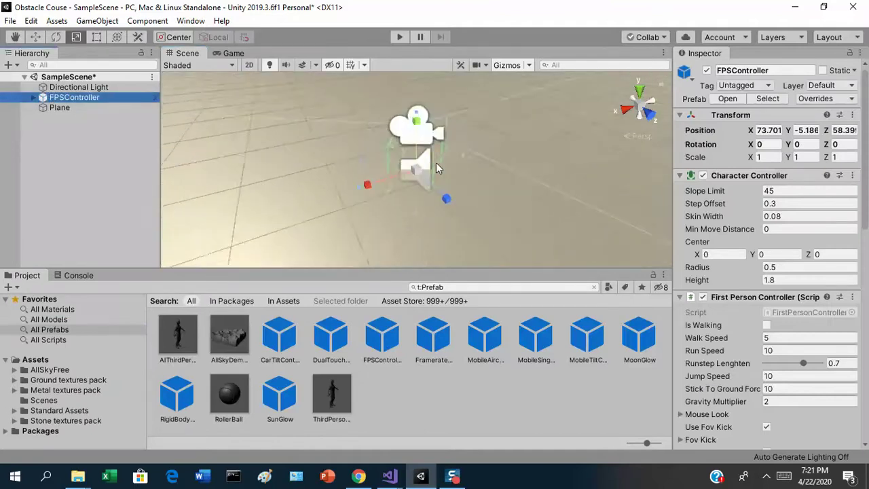
pyautogui.moveTo(429, 200); pyautogui.dragTo(461, 174, button='middle')
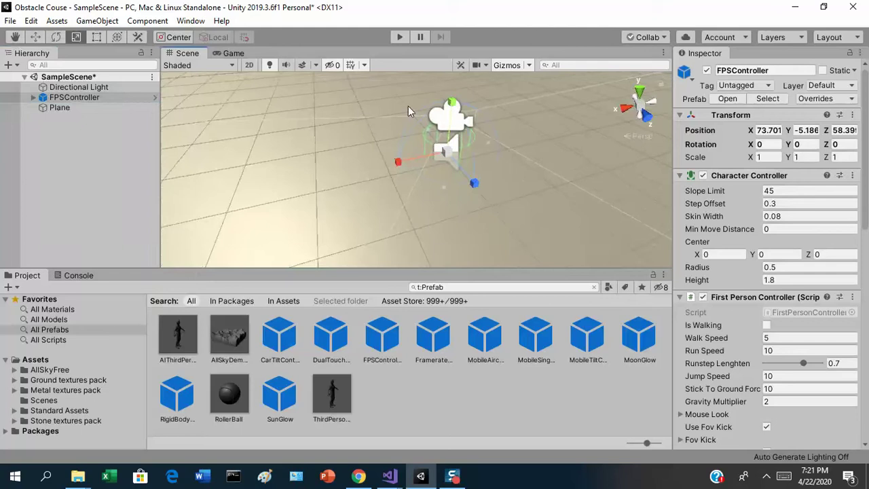
# Run the scene in play mode to test the first-person controller, check its position in the Scene view, and stop playback.
pyautogui.click(37, 35)
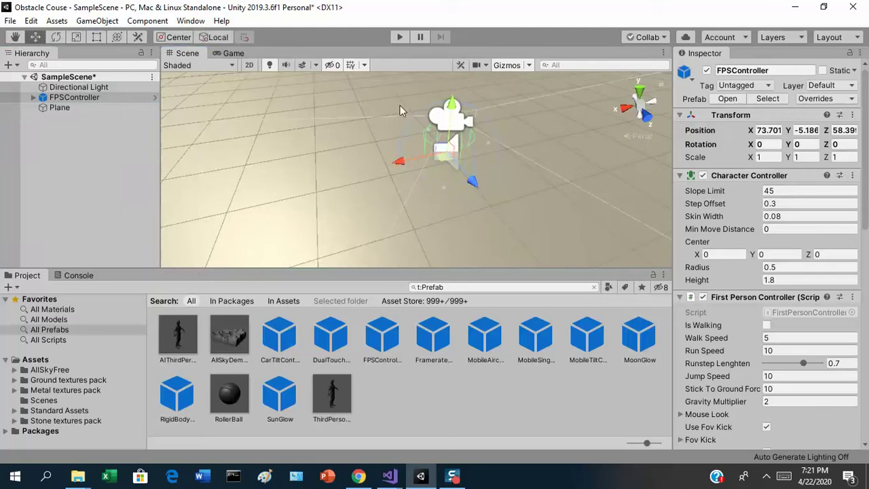
pyautogui.moveTo(477, 209); pyautogui.dragTo(516, 105, button='right')
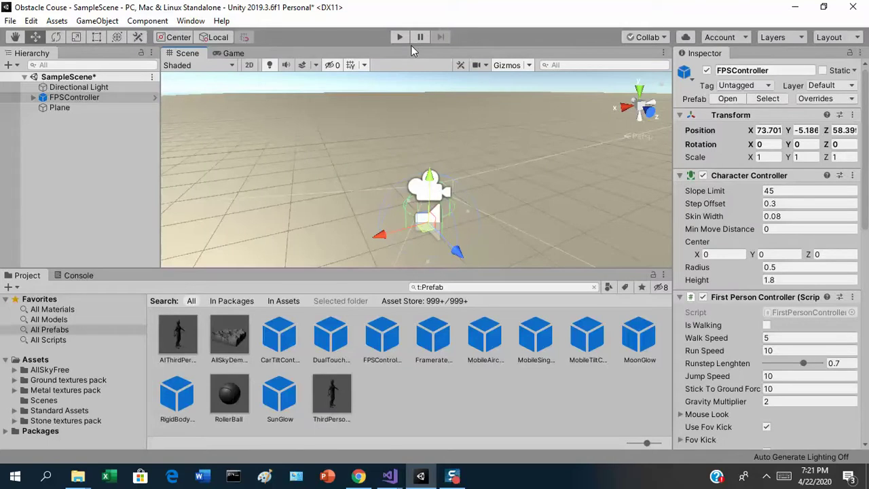
pyautogui.click(398, 40)
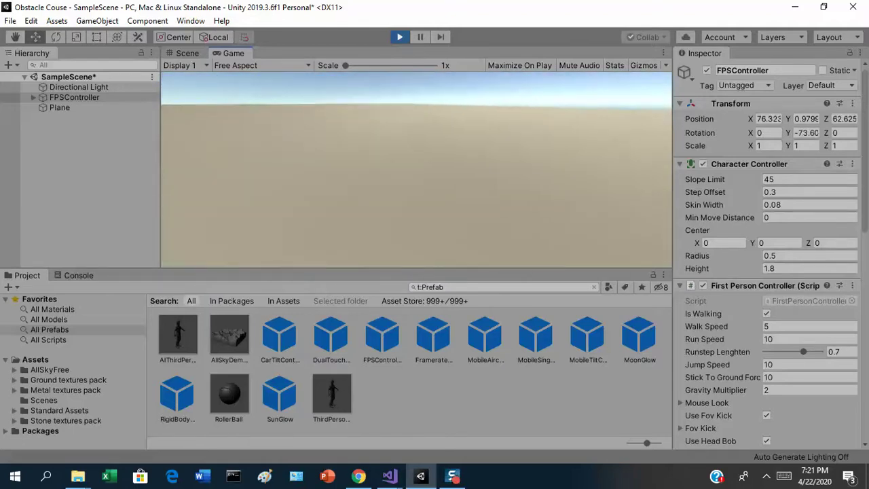
pyautogui.click(199, 52)
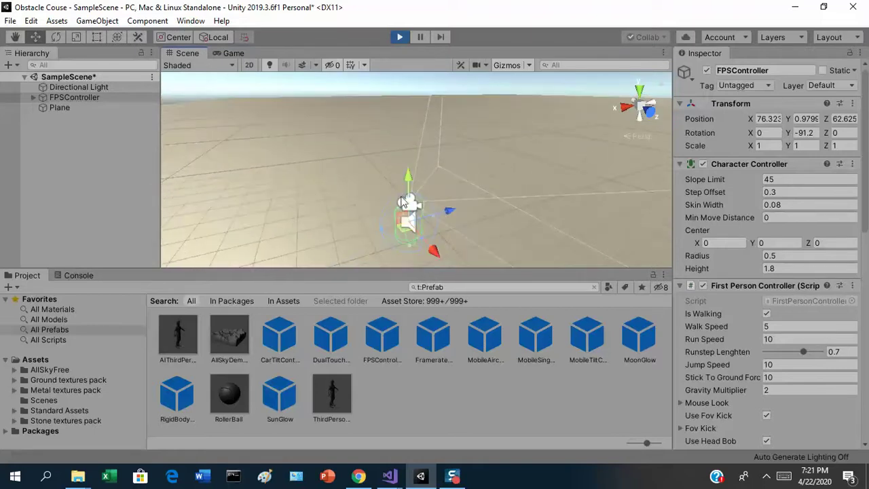
pyautogui.click(400, 37)
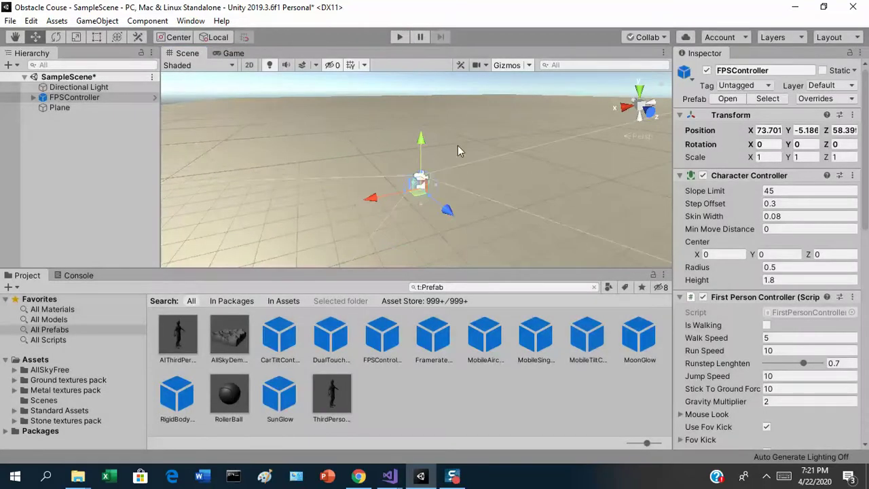
# Raise the FPSController above the plane to about Y 1.48 and inspect it close up.
pyautogui.moveTo(422, 141); pyautogui.dragTo(423, 119)
pyautogui.press('f')
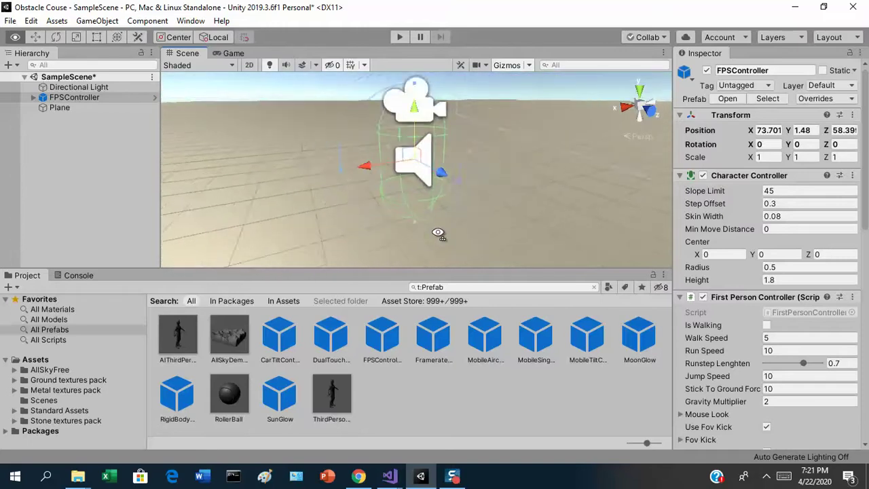
pyautogui.keyDown('alt'); pyautogui.moveTo(438, 232); pyautogui.dragTo(496, 242); pyautogui.keyUp('alt')
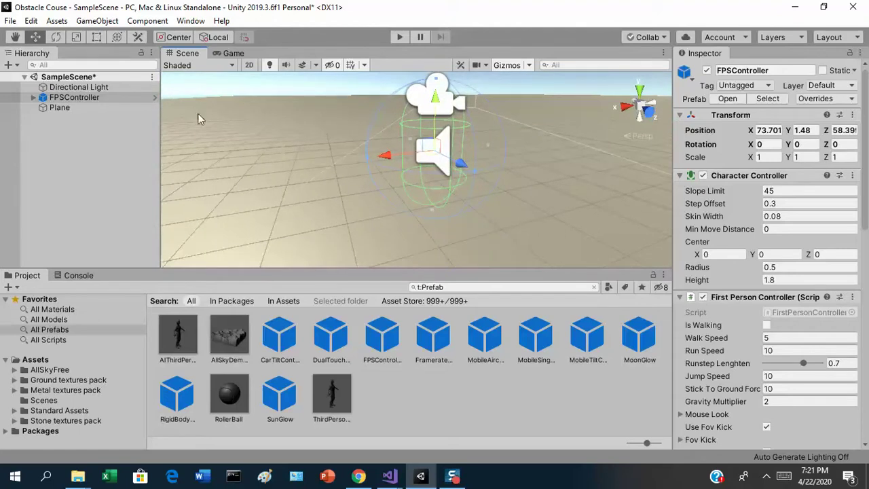
pyautogui.click(102, 101)
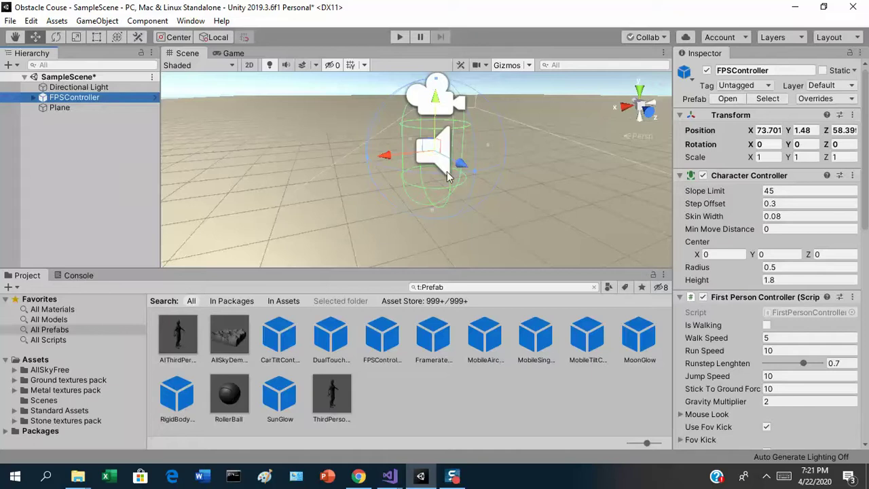
pyautogui.keyDown('alt'); pyautogui.moveTo(410, 187); pyautogui.dragTo(39, 160); pyautogui.keyUp('alt')
pyautogui.doubleClick(74, 97)
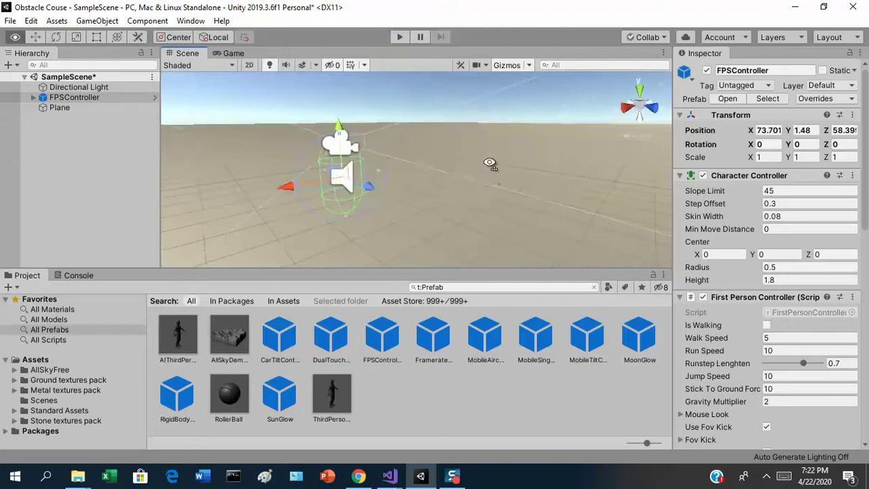
pyautogui.click(501, 178)
# Set the plane's Z scale to 5.
pyautogui.click(59, 107)
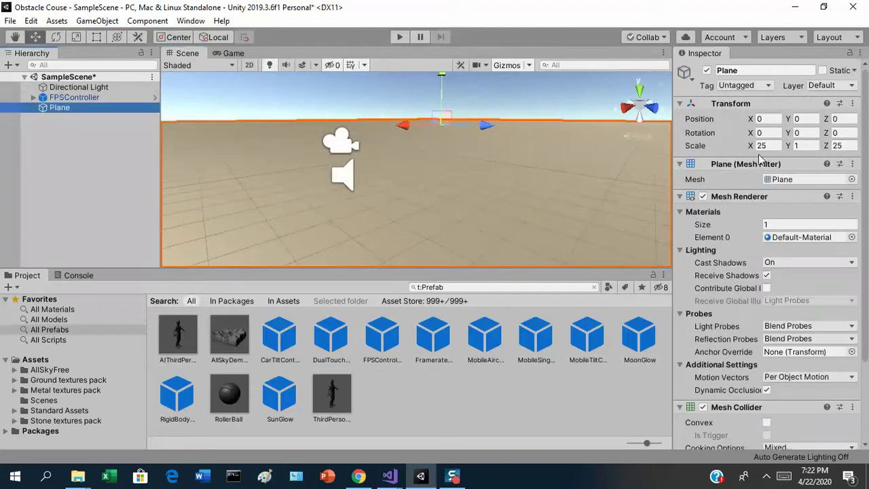
pyautogui.click(776, 146)
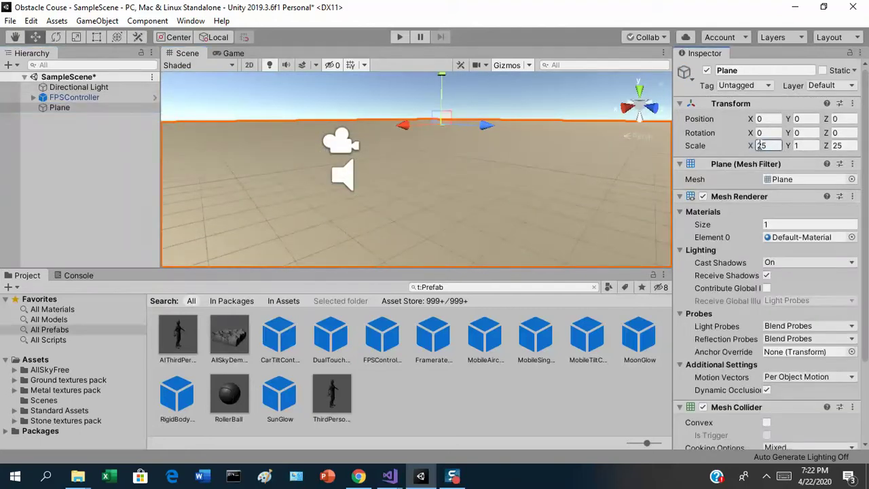
pyautogui.click(842, 146)
pyautogui.write('5')
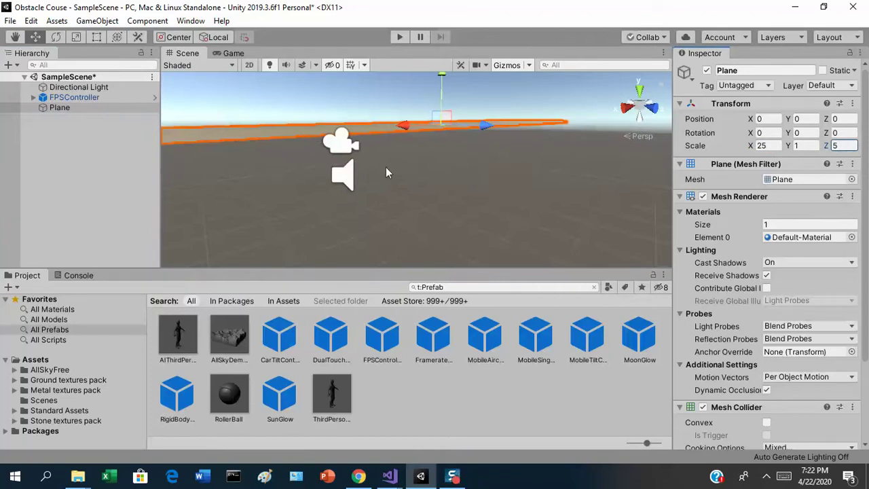
pyautogui.moveTo(382, 193); pyautogui.dragTo(467, 207, button='middle')
# Set the plane's X and Z scale to 10.
pyautogui.click(768, 145)
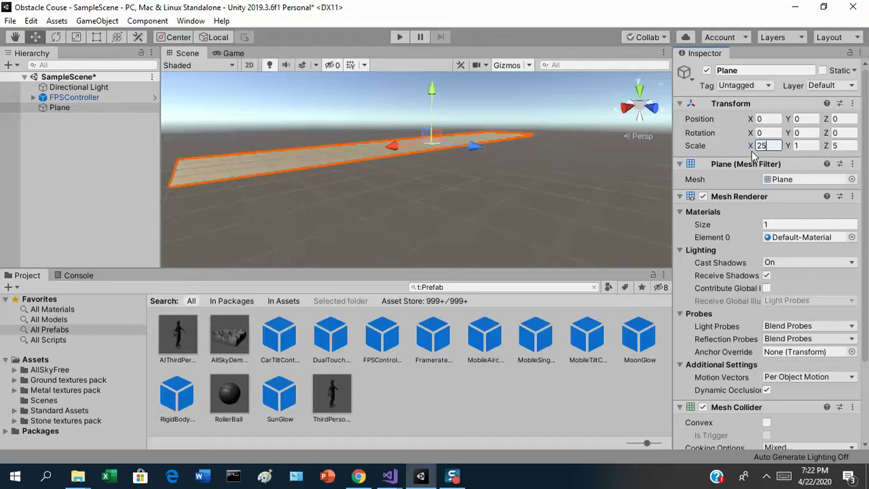
pyautogui.write('10')
pyautogui.click(818, 146)
pyautogui.click(842, 146)
pyautogui.write('10')
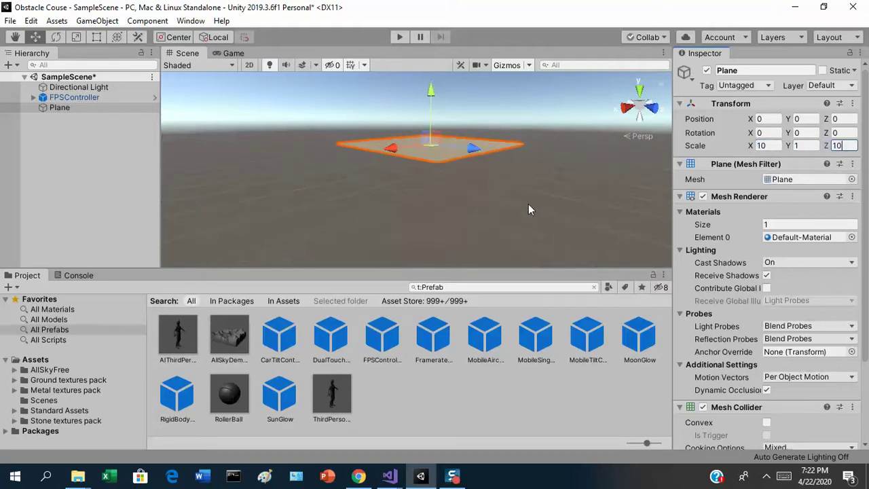
# Move the FPSController back onto the resized plane, to about X -2, Y 2.06, Z 9.7.
pyautogui.doubleClick(100, 97)
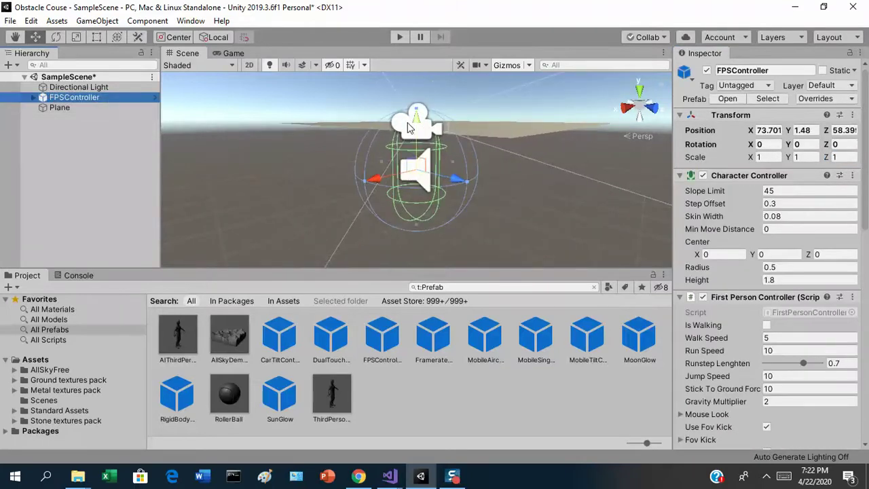
pyautogui.moveTo(420, 122); pyautogui.dragTo(412, 198)
pyautogui.scroll(-5, 411, 198)
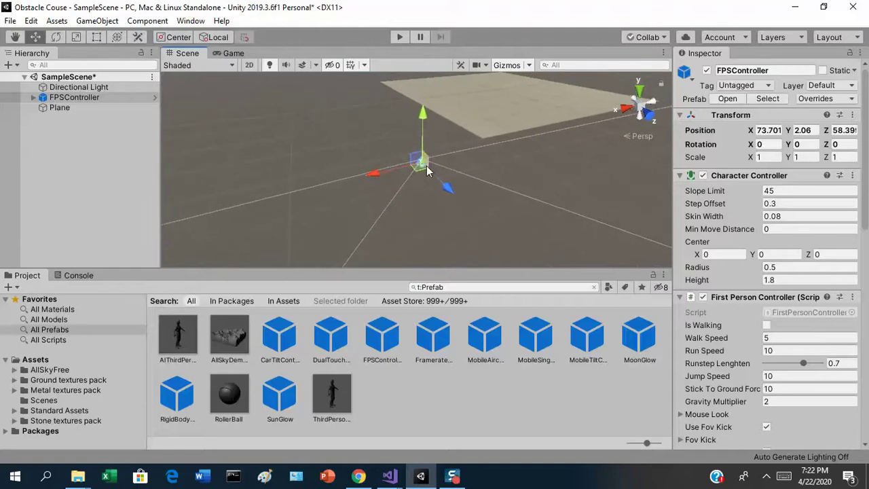
pyautogui.moveTo(419, 163); pyautogui.dragTo(476, 96)
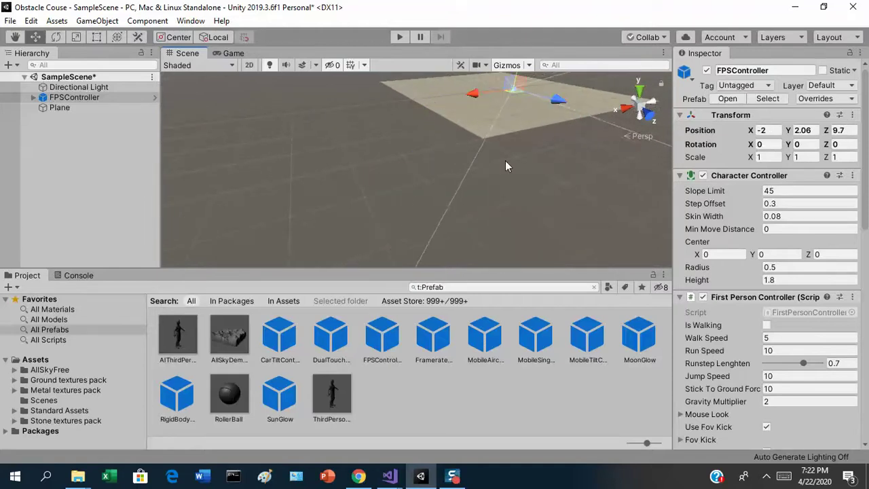
pyautogui.keyDown('alt'); pyautogui.moveTo(506, 160); pyautogui.dragTo(452, 144); pyautogui.keyUp('alt')
pyautogui.doubleClick(123, 97)
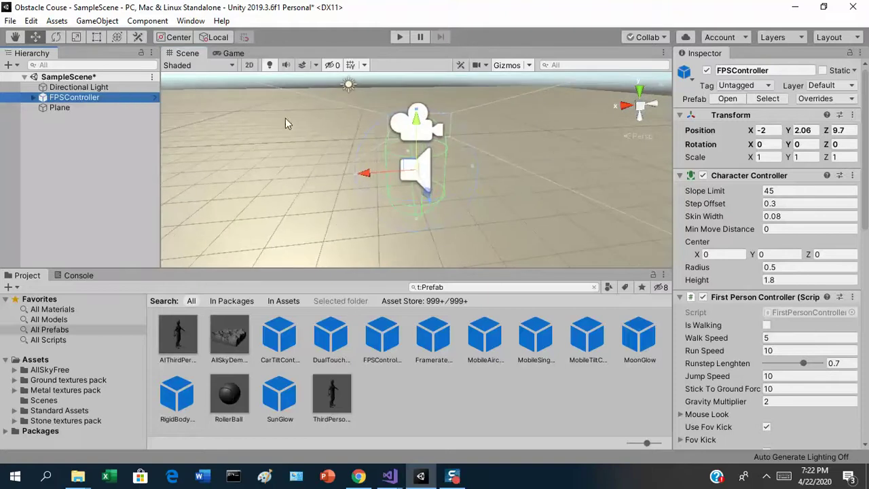
pyautogui.keyDown('alt'); pyautogui.moveTo(530, 152); pyautogui.dragTo(318, 135); pyautogui.keyUp('alt')
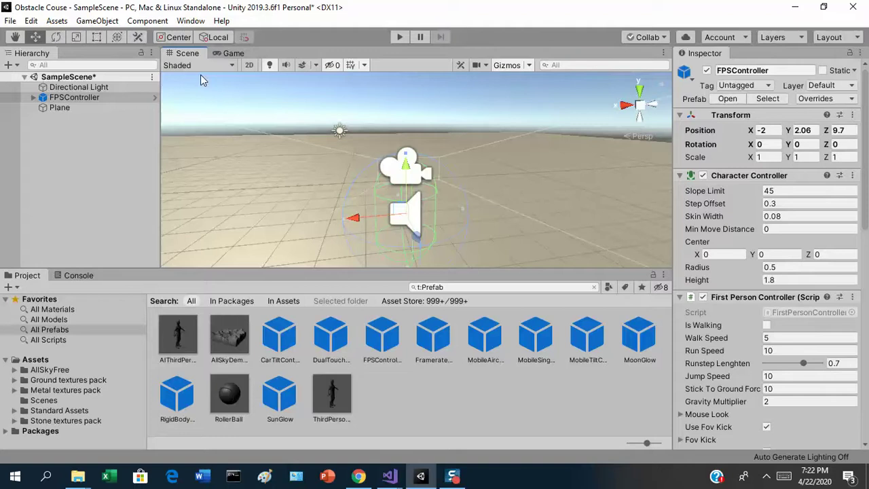
# Open the Lighting Settings window and move it clear of the project folder list.
pyautogui.click(196, 26)
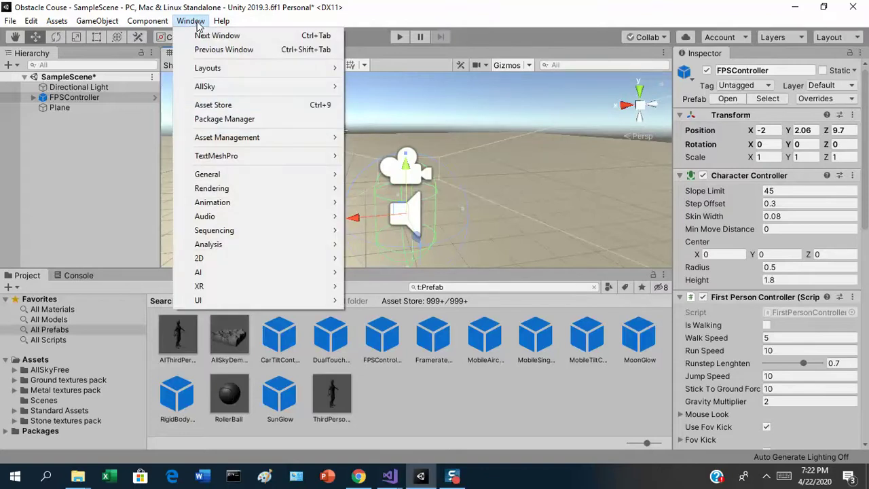
pyautogui.moveTo(161, 26)
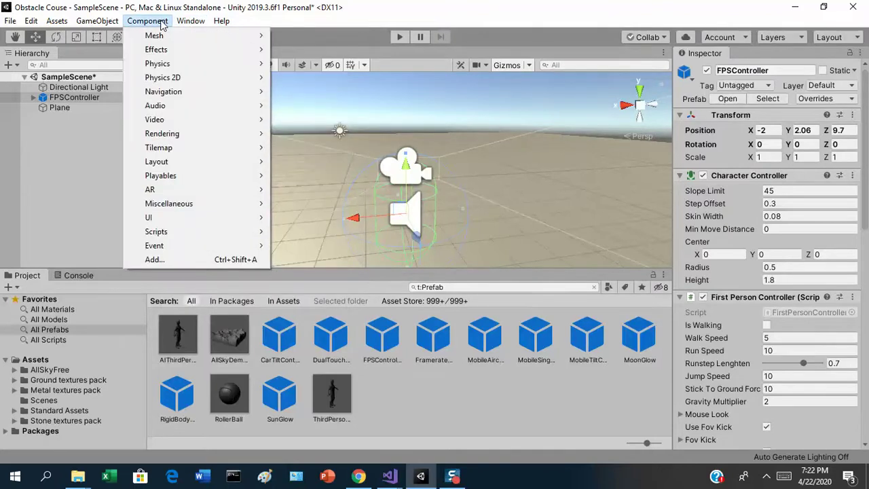
pyautogui.moveTo(193, 25)
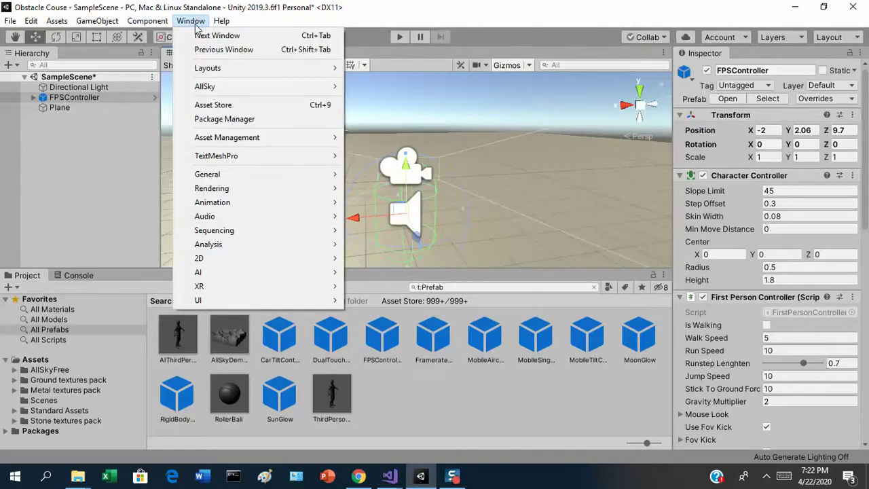
pyautogui.moveTo(209, 93)
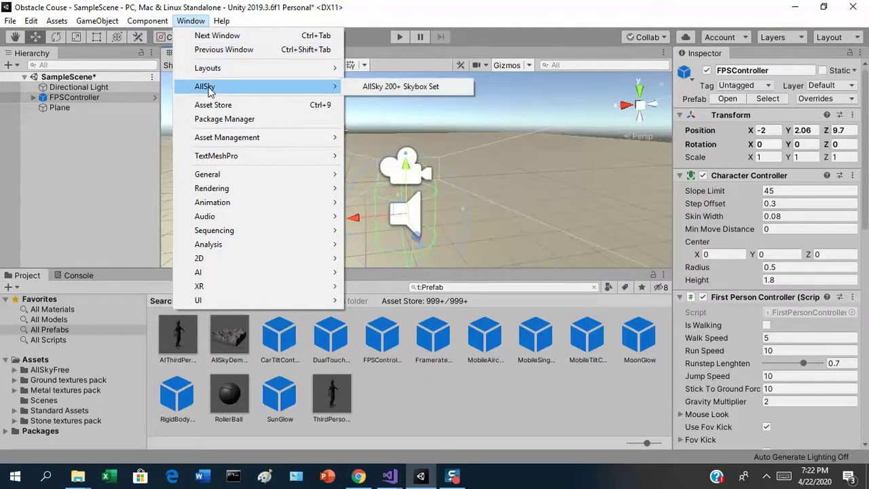
pyautogui.moveTo(292, 195)
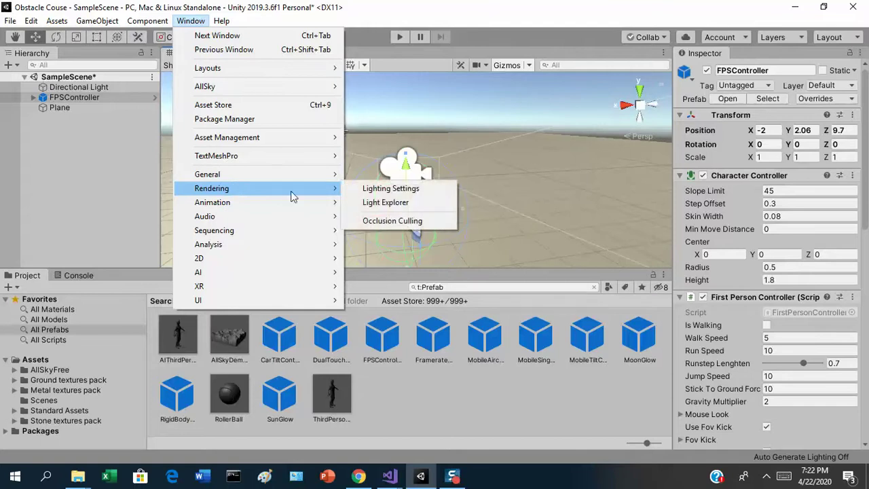
pyautogui.click(387, 190)
pyautogui.moveTo(791, 84); pyautogui.dragTo(671, 81)
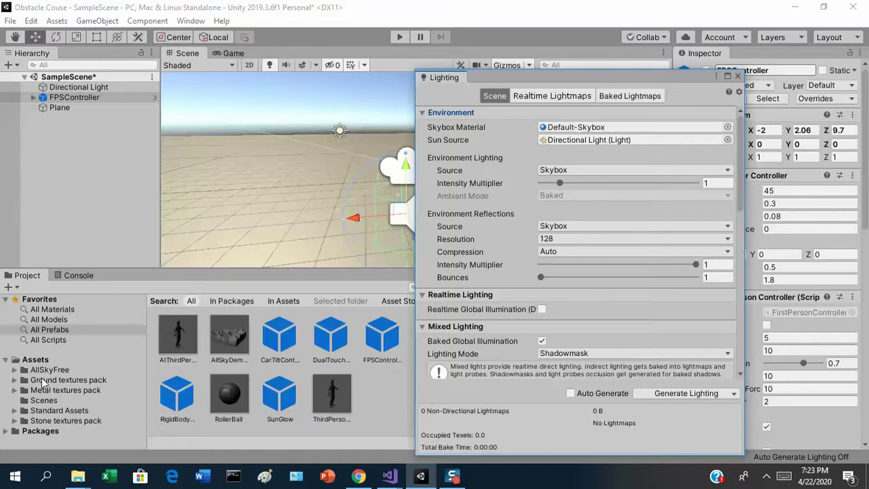
# List all materials in the project assets and move the Lighting window away from the material thumbnails.
pyautogui.click(15, 370)
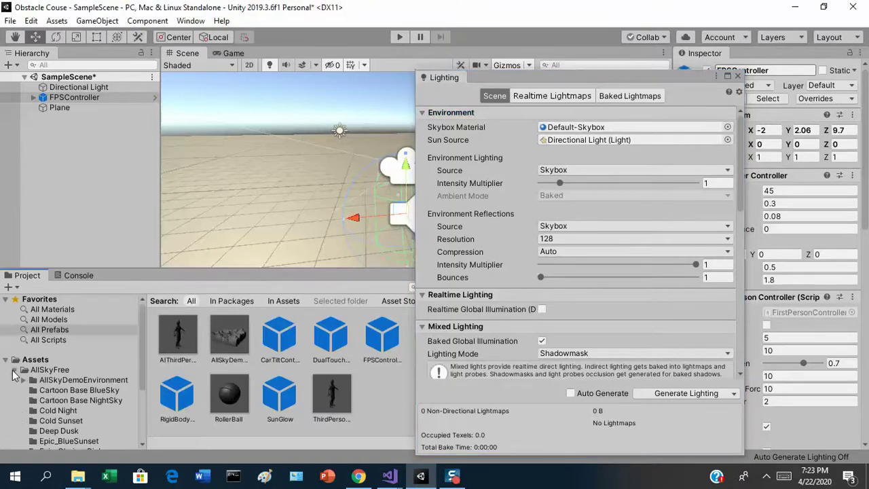
pyautogui.click(55, 370)
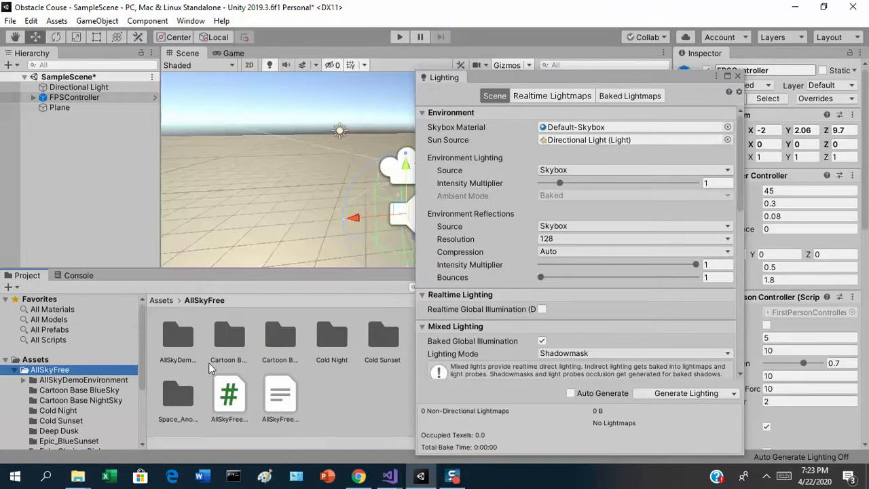
pyautogui.click(71, 330)
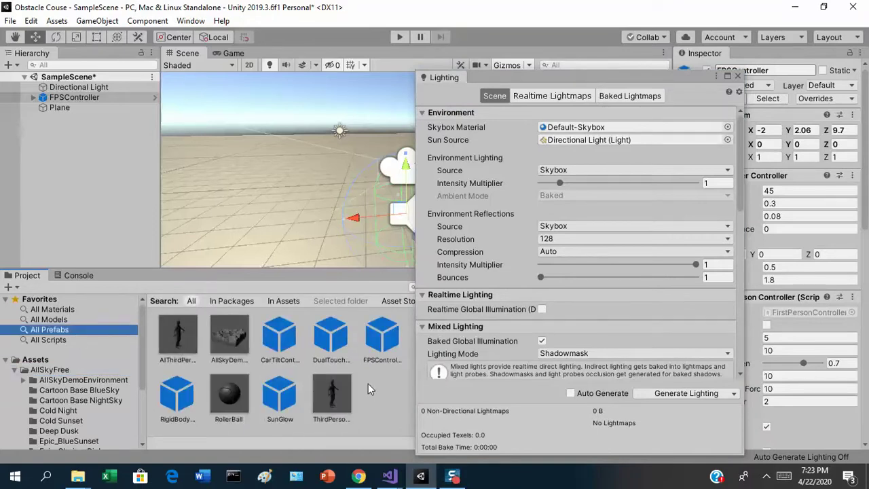
pyautogui.click(74, 310)
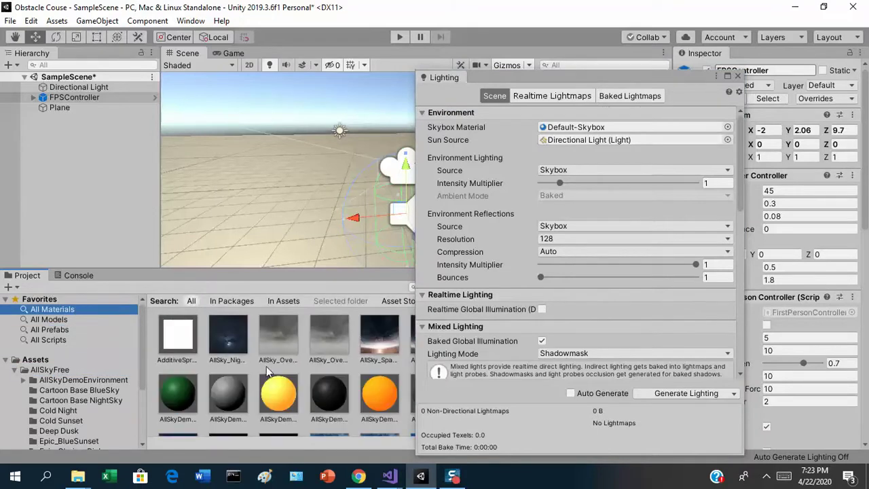
pyautogui.moveTo(521, 77); pyautogui.dragTo(729, 39)
# Assign the AllSky_Space_AnotherPlanet Equirect material as the scene's skybox and look around the sky.
pyautogui.moveTo(421, 346); pyautogui.dragTo(796, 89)
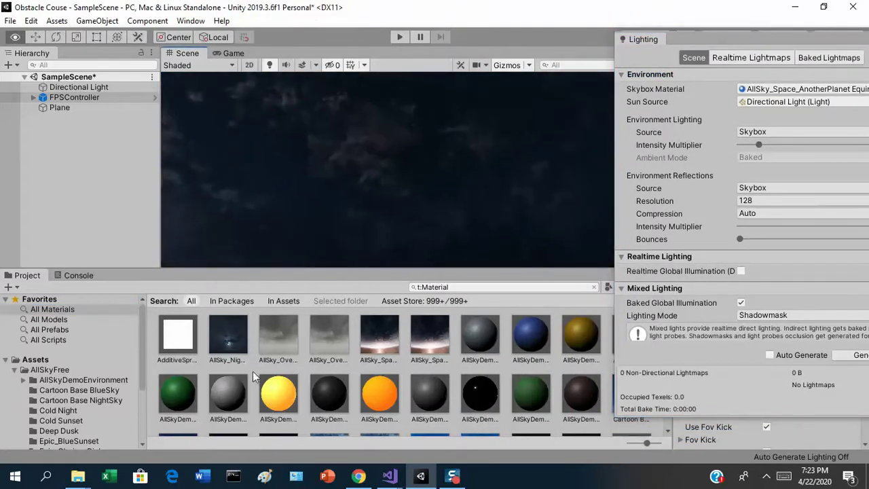
pyautogui.moveTo(792, 98); pyautogui.dragTo(714, 353, button='right')
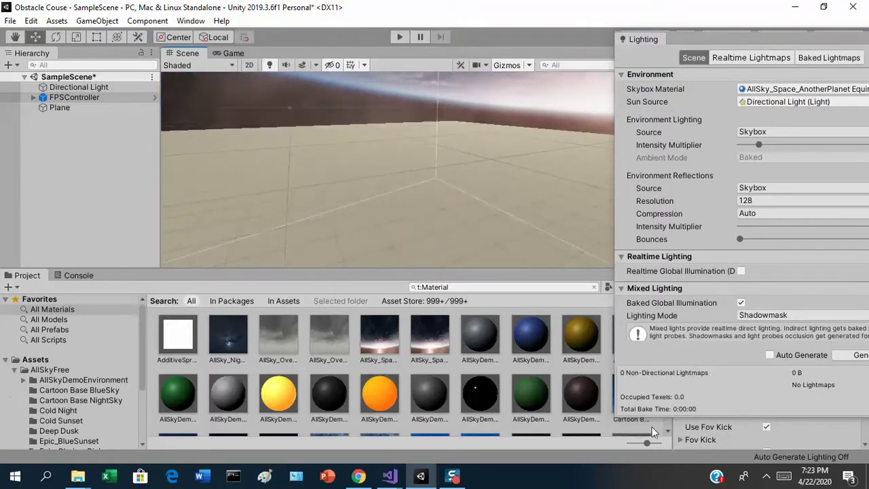
# Assign the Epic_GloriousPink Equirect material as the scene's skybox and check the sky above the plane.
pyautogui.scroll(-6, 421, 383)
pyautogui.scroll(3, 380, 385)
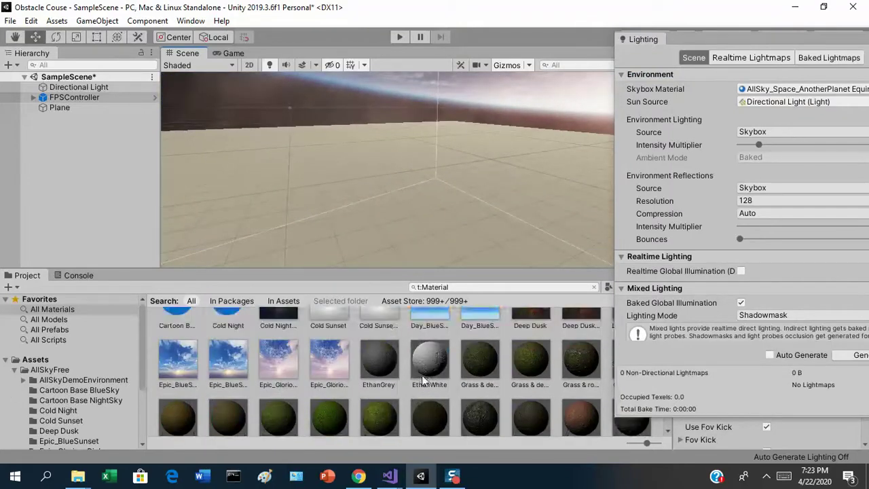
pyautogui.moveTo(339, 385); pyautogui.dragTo(772, 93)
pyautogui.moveTo(450, 146); pyautogui.dragTo(380, 84, button='right')
pyautogui.click(330, 343)
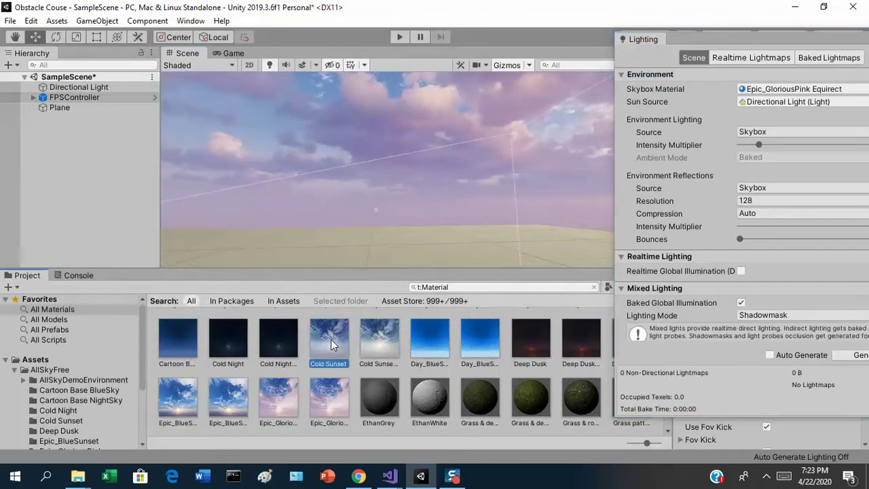
# Run the scene in play mode to view the pink sky through the first-person controller, and stop playback.
pyautogui.click(399, 37)
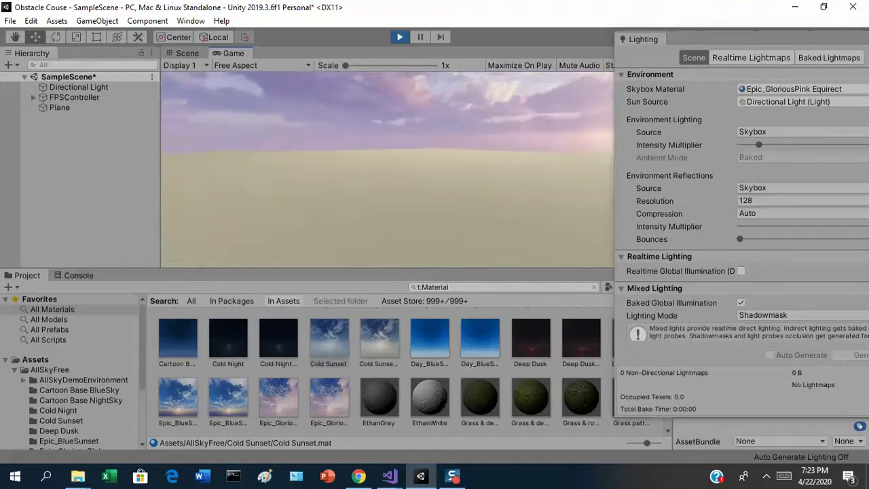
pyautogui.press('Escape')
pyautogui.click(406, 39)
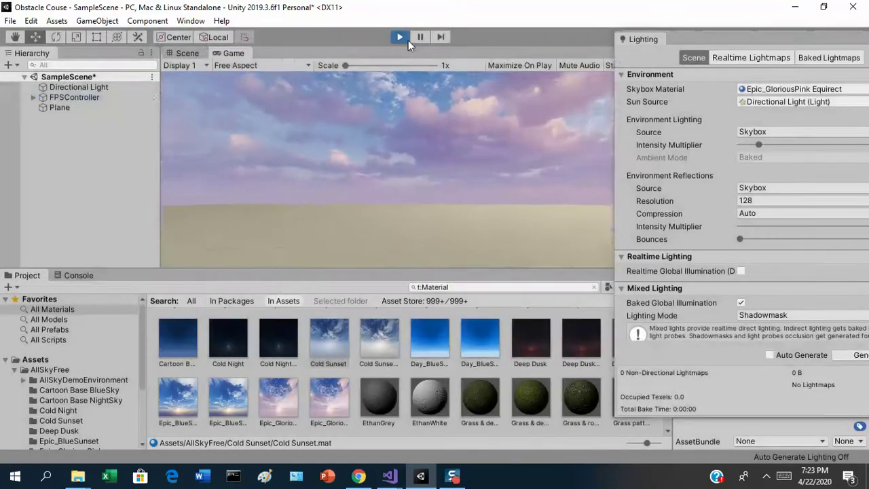
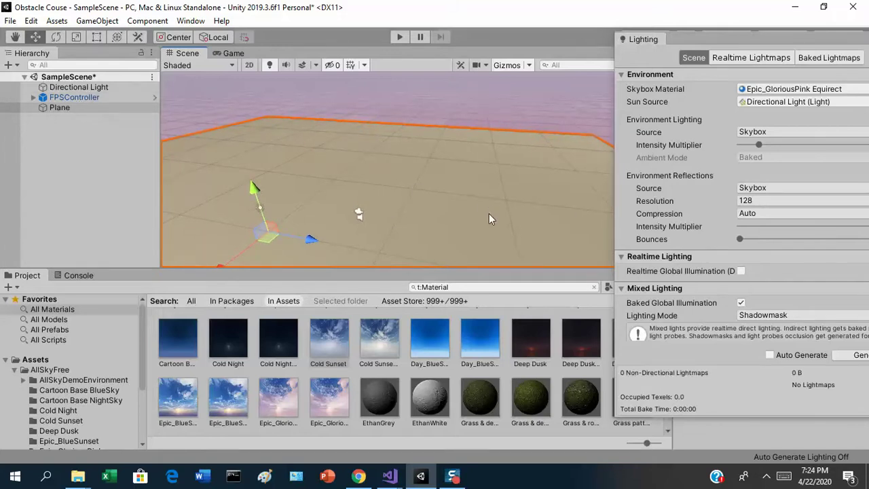
# Apply the Dry ground material from the Ground textures pack to the plane.
pyautogui.click(22, 381)
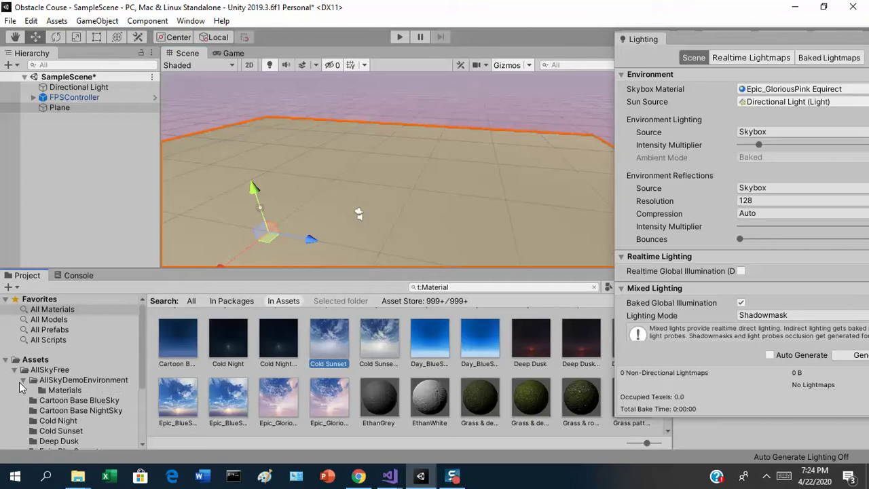
pyautogui.scroll(-5, 51, 360)
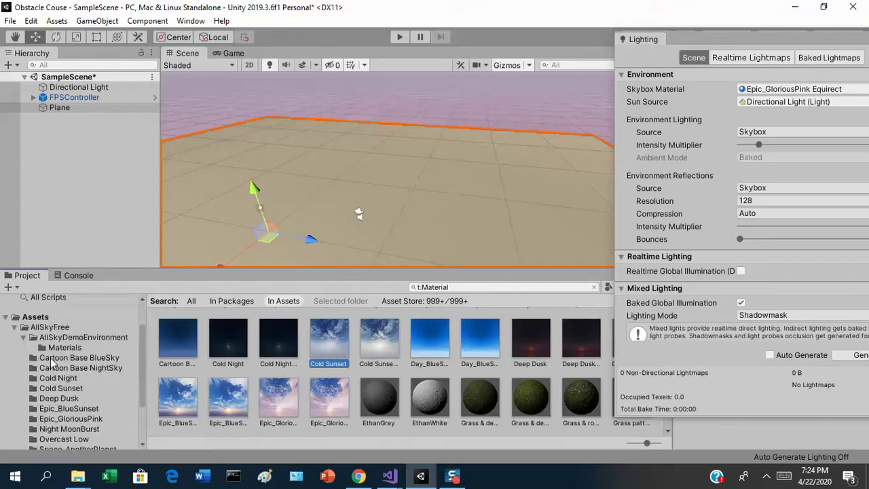
pyautogui.scroll(5, 73, 360)
pyautogui.click(14, 370)
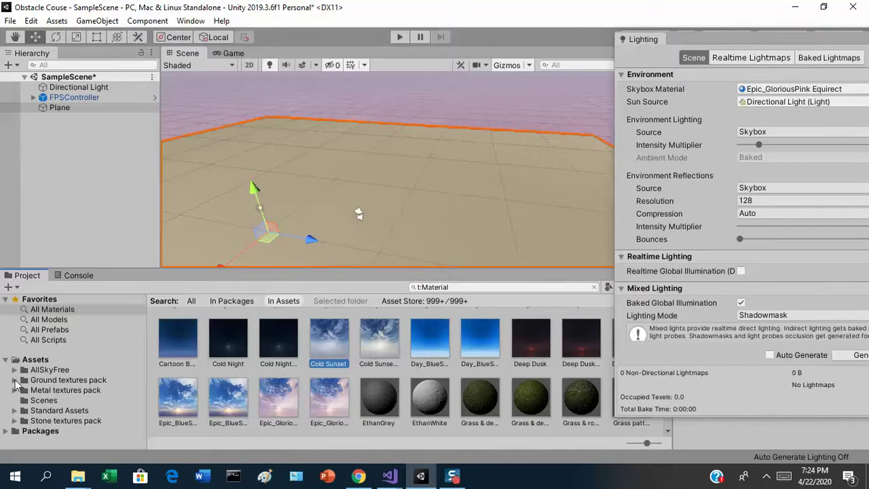
pyautogui.click(14, 380)
pyautogui.moveTo(137, 357); pyautogui.dragTo(137, 386)
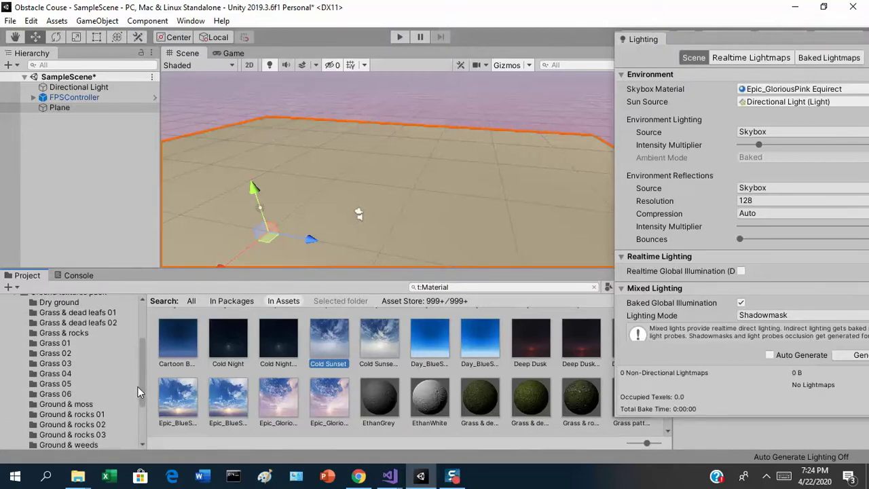
pyautogui.scroll(2, 66, 322)
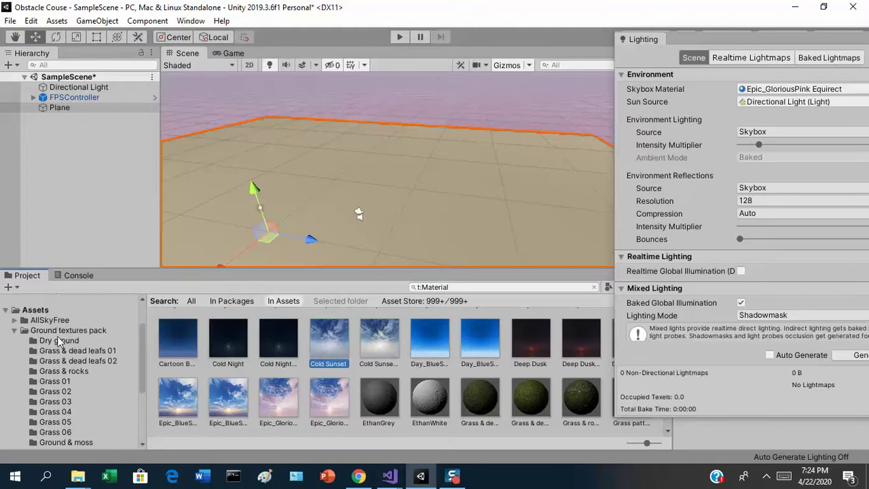
pyautogui.click(59, 341)
pyautogui.click(233, 345)
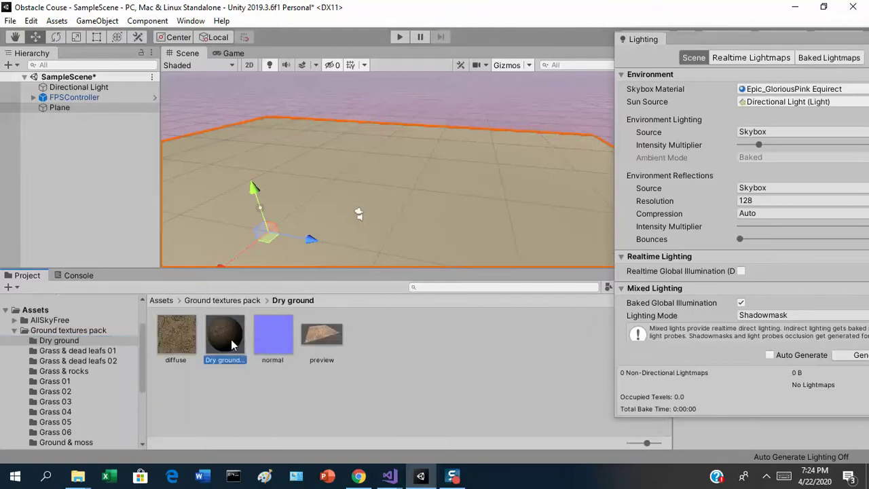
pyautogui.moveTo(232, 345); pyautogui.dragTo(408, 229)
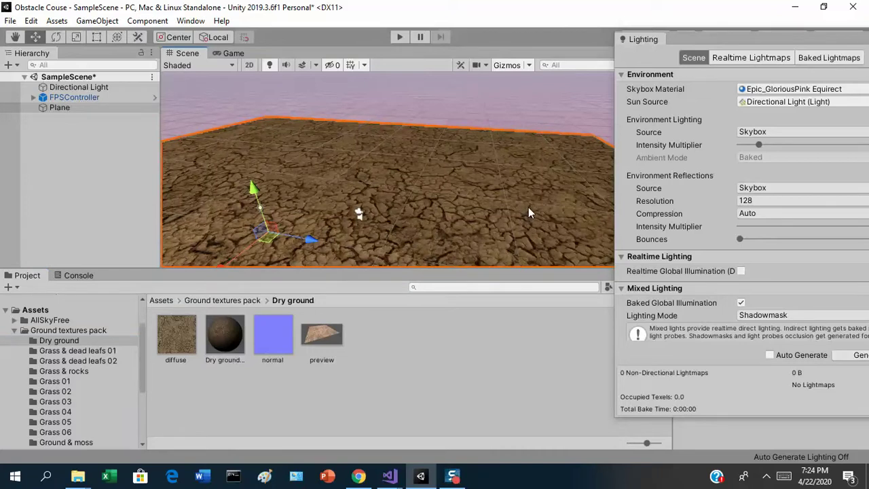
# Run the scene in play mode, walk across the cracked ground with the first-person controller, and stop playback.
pyautogui.click(399, 38)
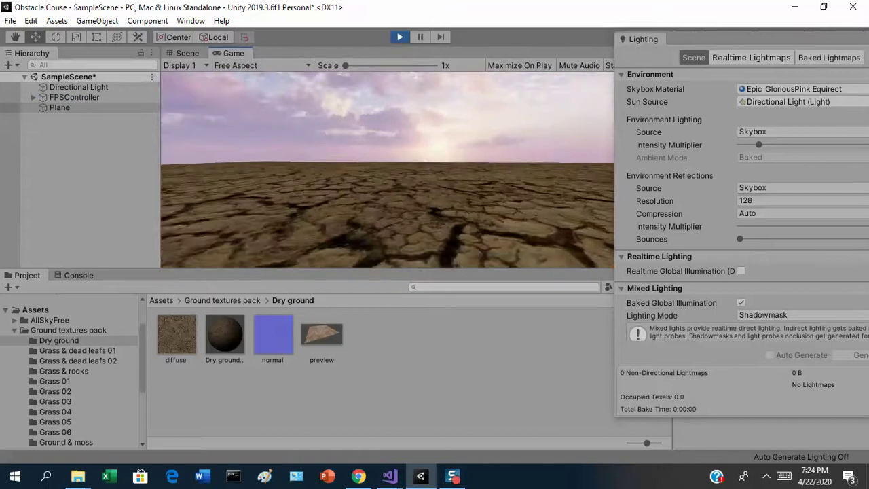
pyautogui.press('w')
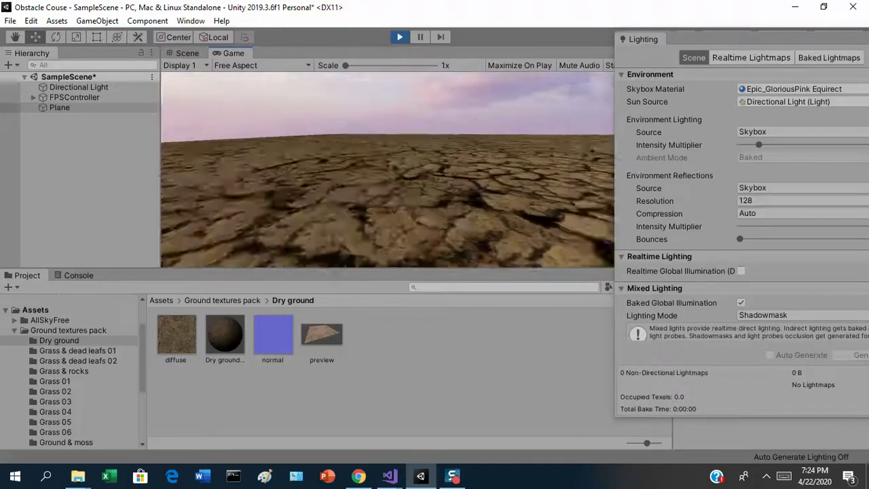
pyautogui.press('Escape')
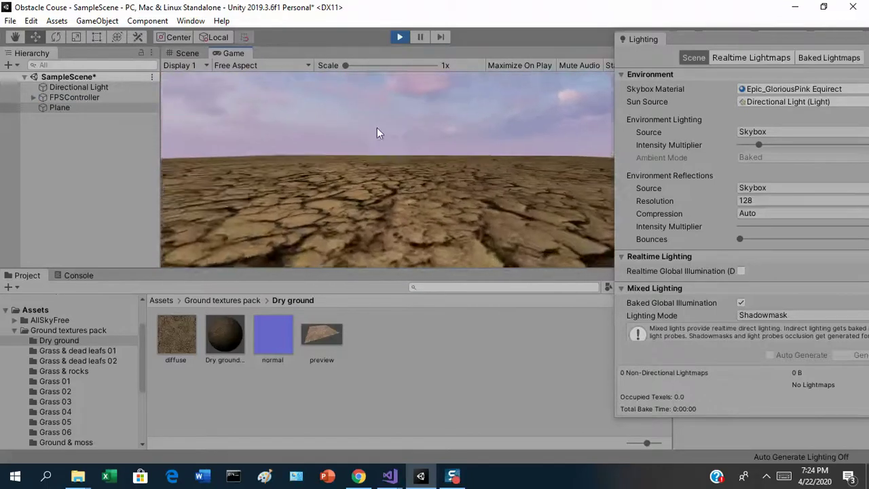
pyautogui.click(400, 39)
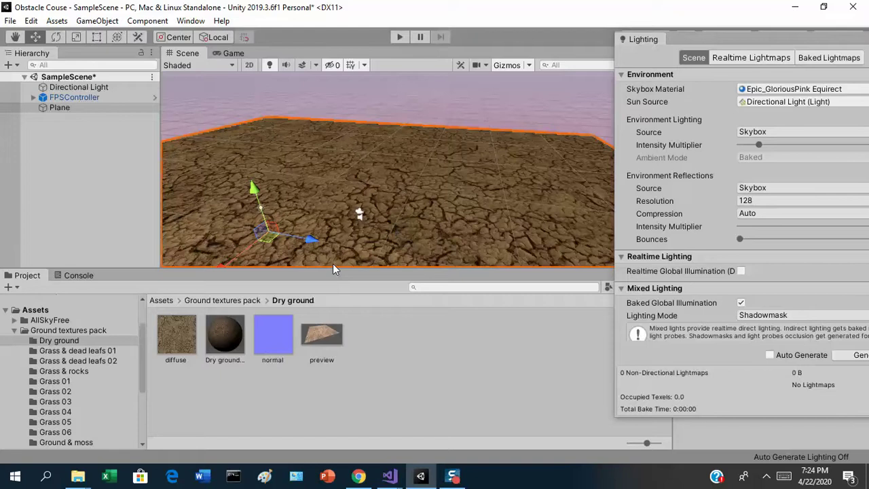
# Search the project assets for "lava" and apply the Lava pattern material to the plane.
pyautogui.click(432, 287)
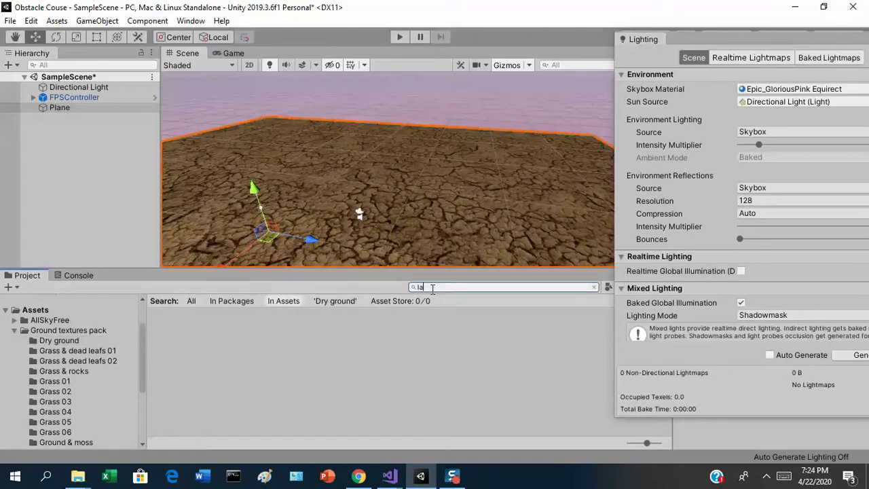
pyautogui.moveTo(284, 357); pyautogui.dragTo(398, 241)
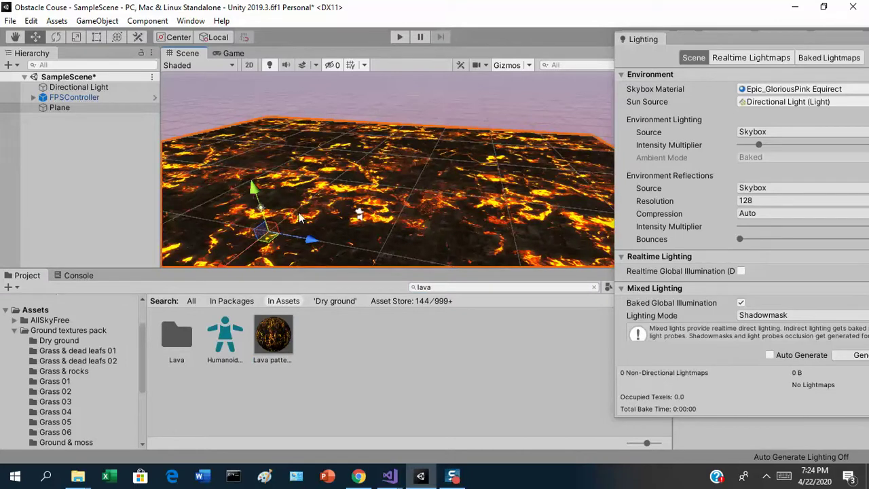
# List all materials in the project and find the stone pattern materials.
pyautogui.click(58, 341)
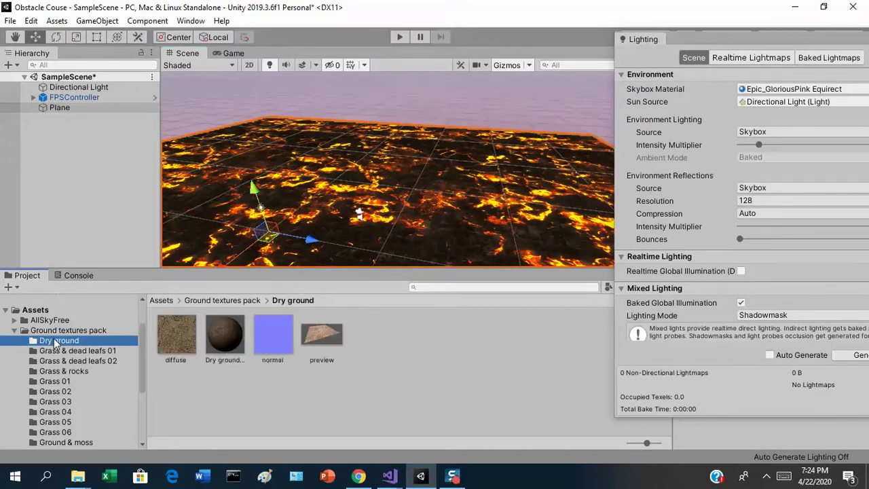
pyautogui.click(15, 331)
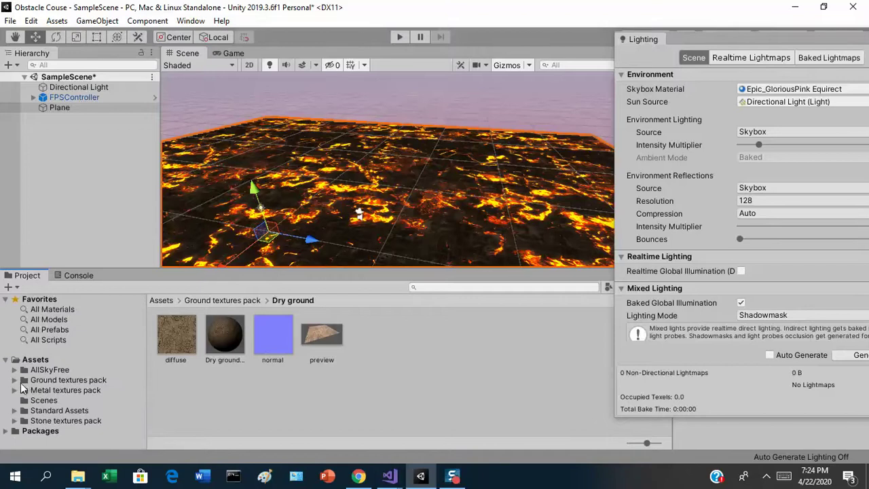
pyautogui.click(14, 422)
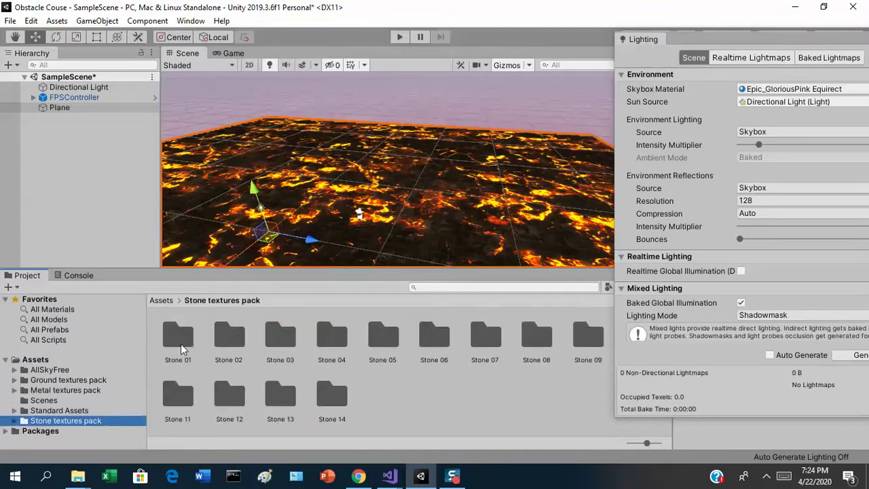
pyautogui.click(57, 313)
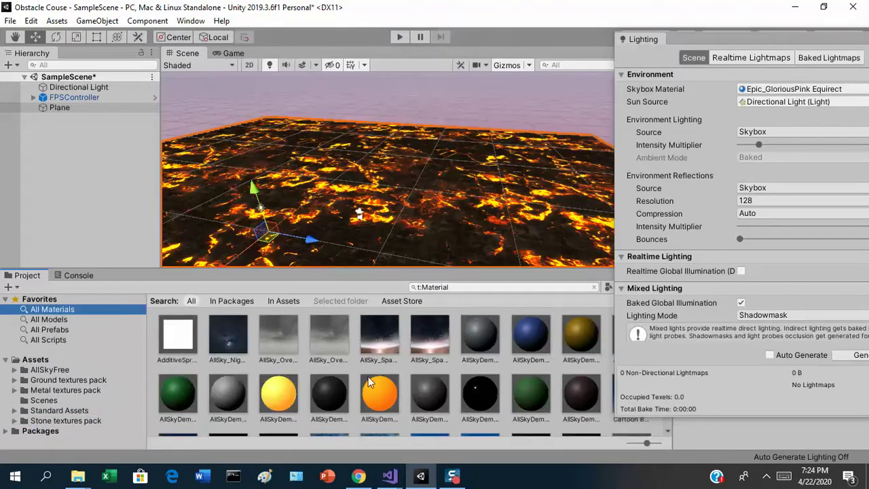
pyautogui.scroll(-2, 406, 383)
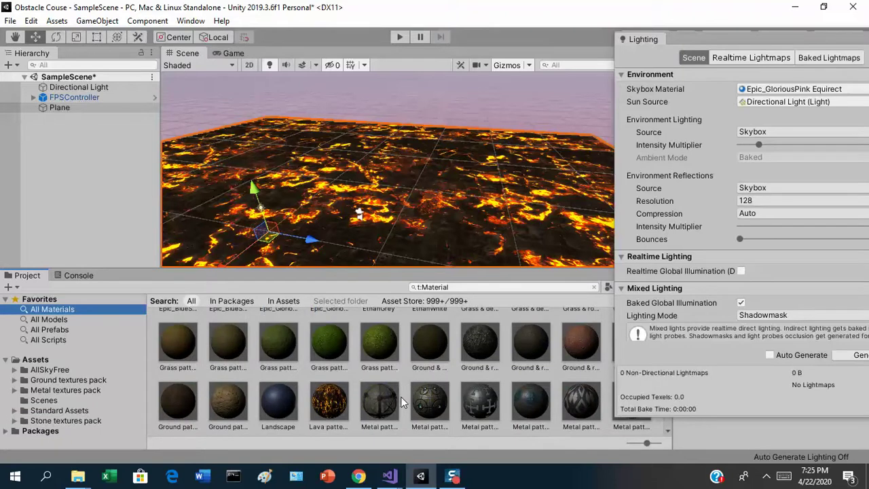
pyautogui.scroll(-2, 399, 396)
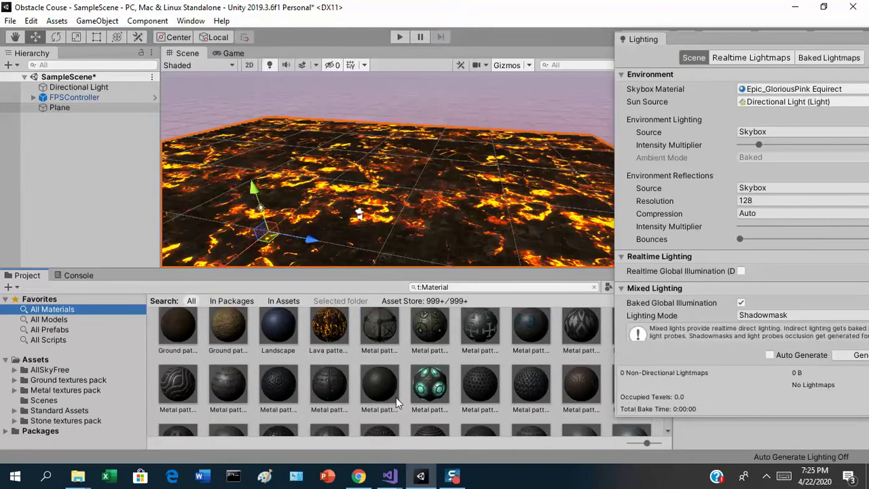
pyautogui.scroll(-6, 396, 398)
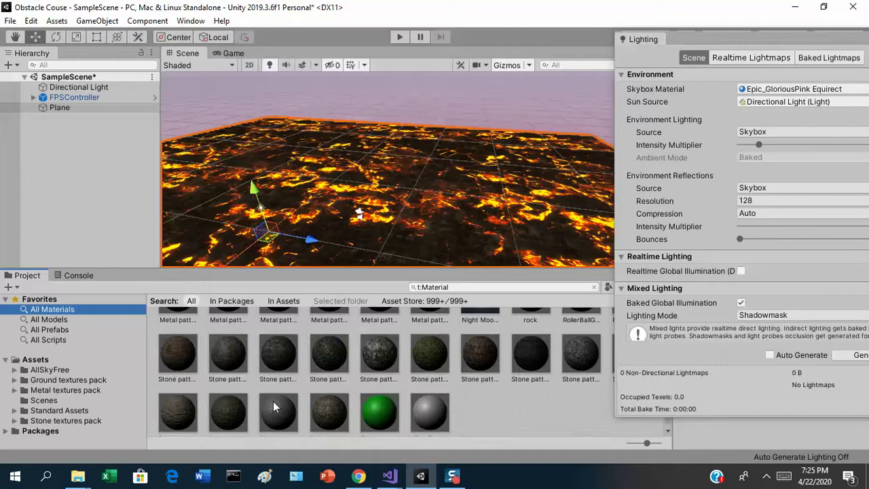
# Try several different stone pattern materials on the plane.
pyautogui.moveTo(175, 414); pyautogui.dragTo(436, 193)
pyautogui.moveTo(263, 419); pyautogui.dragTo(361, 242)
pyautogui.moveTo(375, 342); pyautogui.dragTo(440, 240)
# Apply the Stone pattern 02 material to the plane and check how it looks across the surface.
pyautogui.click(233, 366)
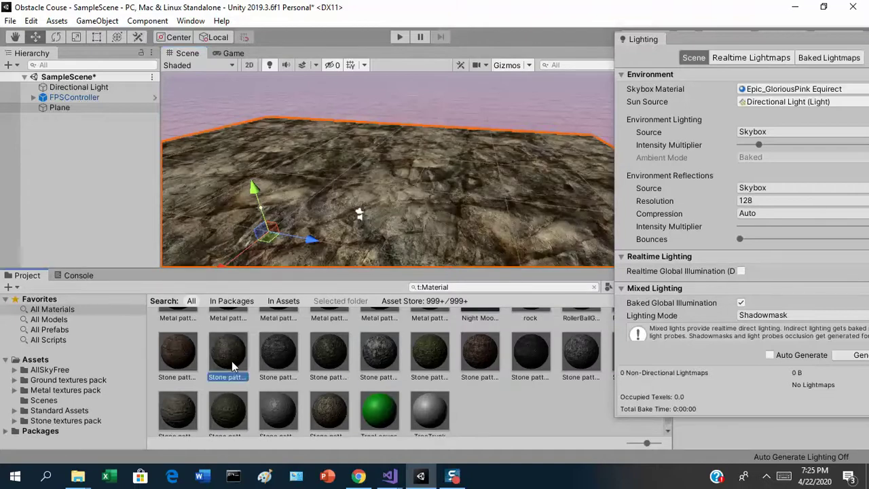
pyautogui.moveTo(233, 367); pyautogui.dragTo(371, 173)
pyautogui.moveTo(371, 173); pyautogui.dragTo(215, 179, button='right')
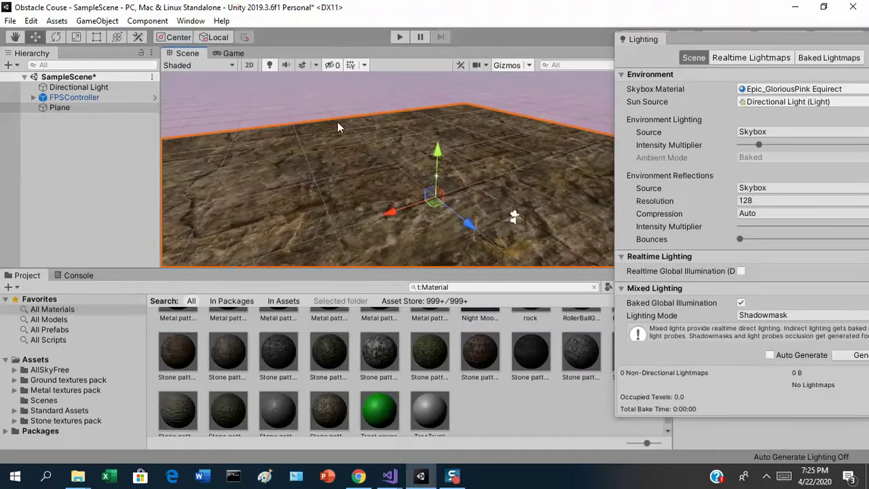
pyautogui.moveTo(379, 178); pyautogui.dragTo(570, 159, button='right')
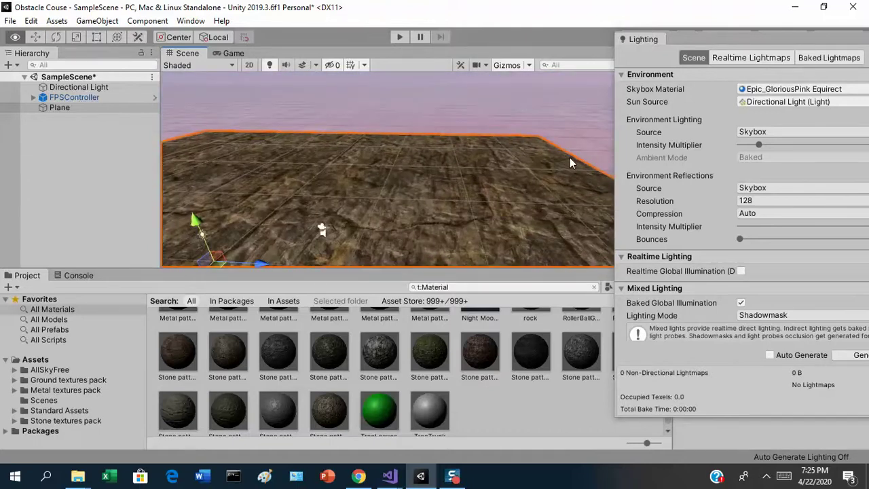
# Move the Lighting window off the Inspector and look over the stone-textured plane.
pyautogui.moveTo(685, 42); pyautogui.dragTo(780, 55)
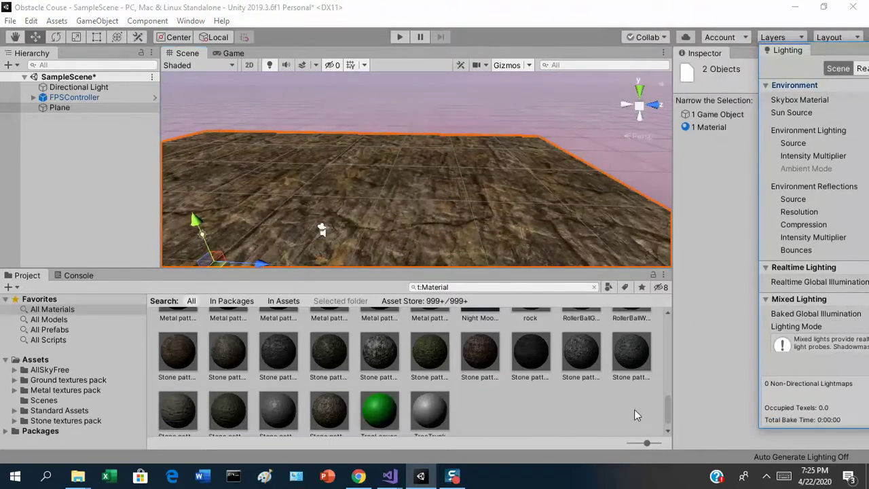
pyautogui.moveTo(669, 405); pyautogui.dragTo(669, 373)
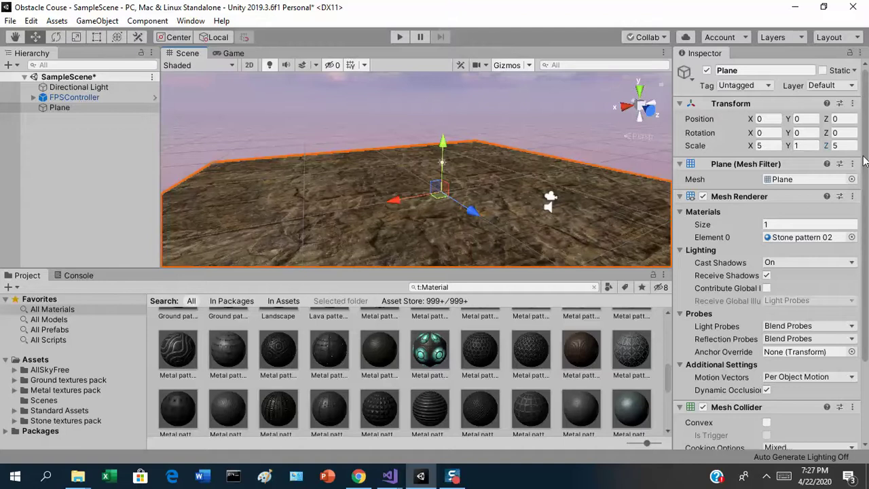
pyautogui.moveTo(584, 224); pyautogui.dragTo(473, 228, button='right')
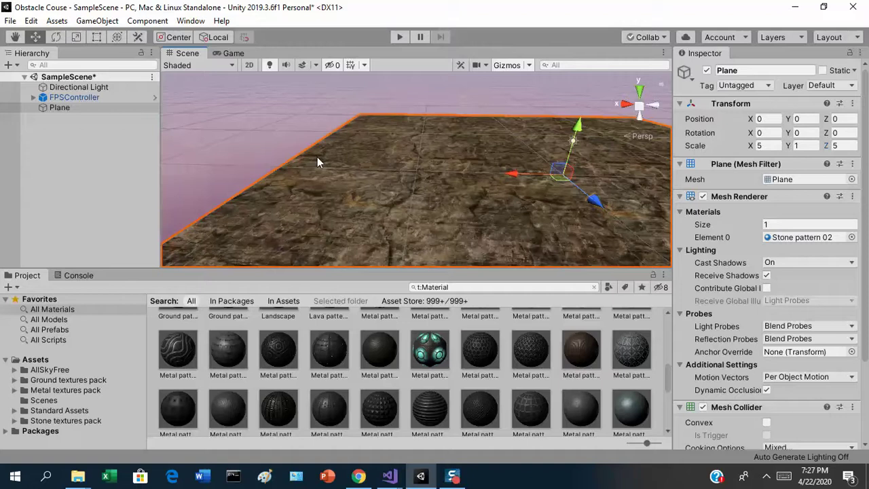
pyautogui.moveTo(590, 213); pyautogui.dragTo(676, 156, button='right')
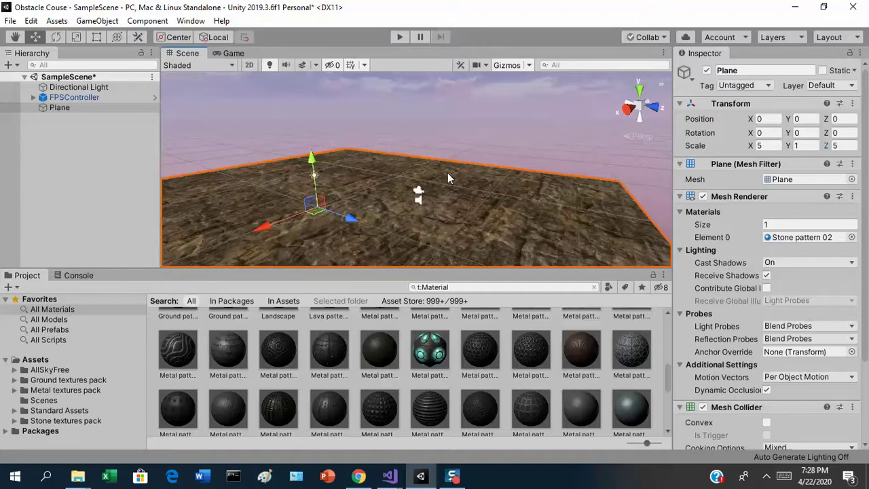
pyautogui.moveTo(463, 167); pyautogui.dragTo(304, 181, button='right')
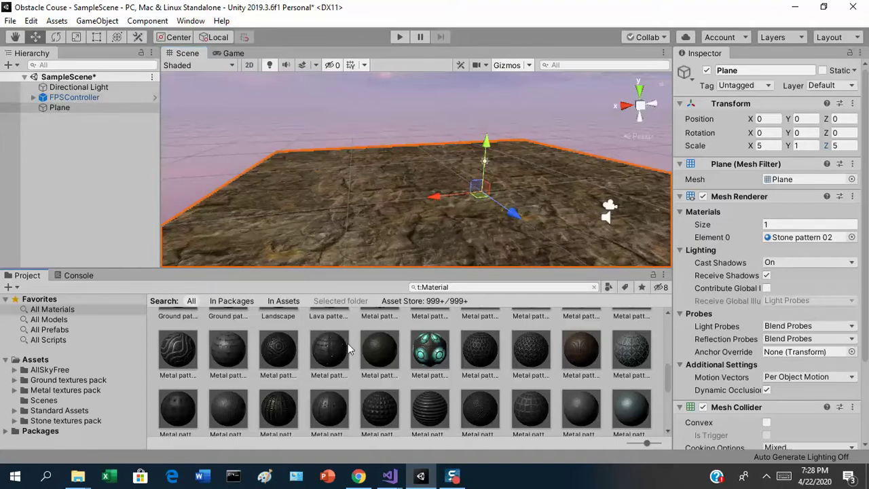
# Add a cube to the scene, lower it toward the plane to about Y 1.72, and frame it in the view.
pyautogui.click(97, 21)
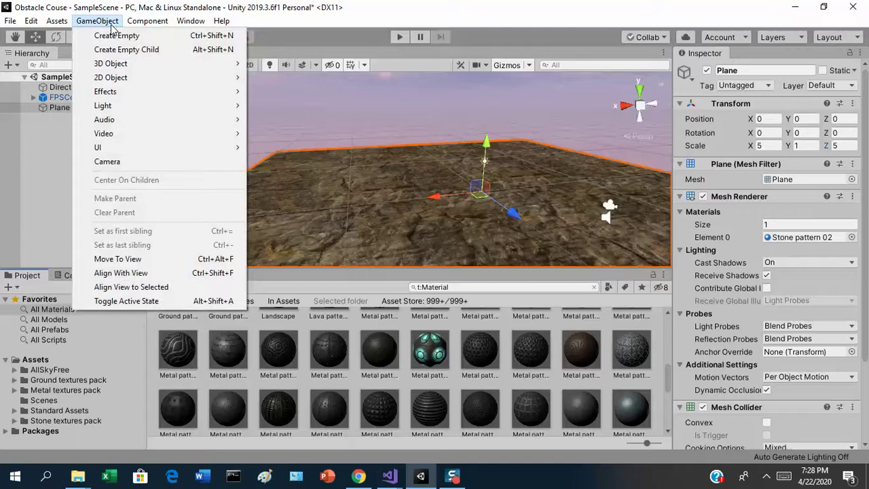
pyautogui.moveTo(115, 66)
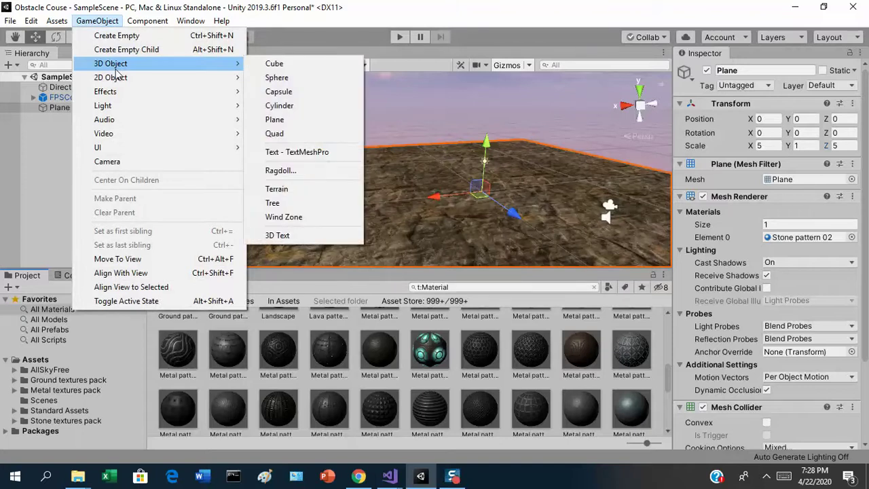
pyautogui.click(267, 68)
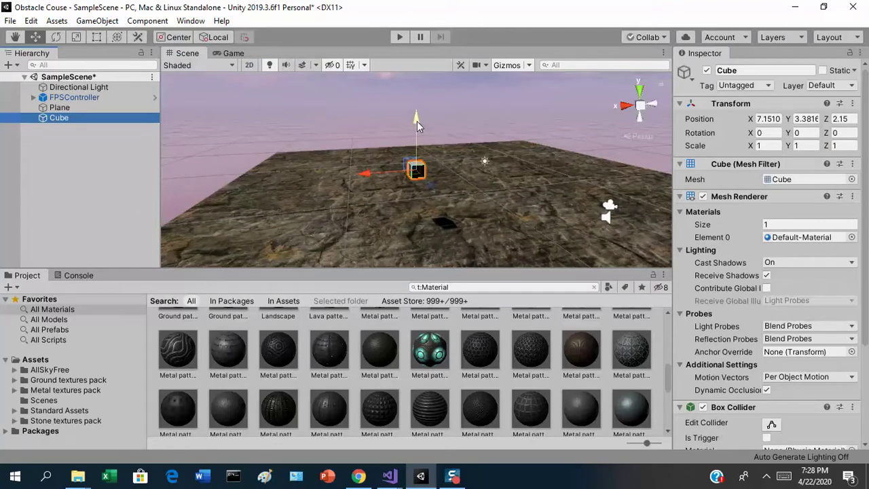
pyautogui.moveTo(417, 121); pyautogui.dragTo(417, 146)
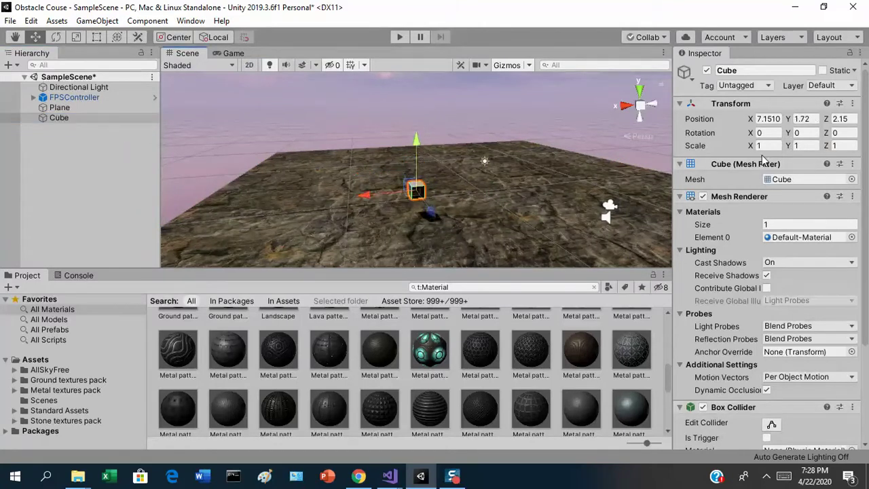
pyautogui.doubleClick(59, 118)
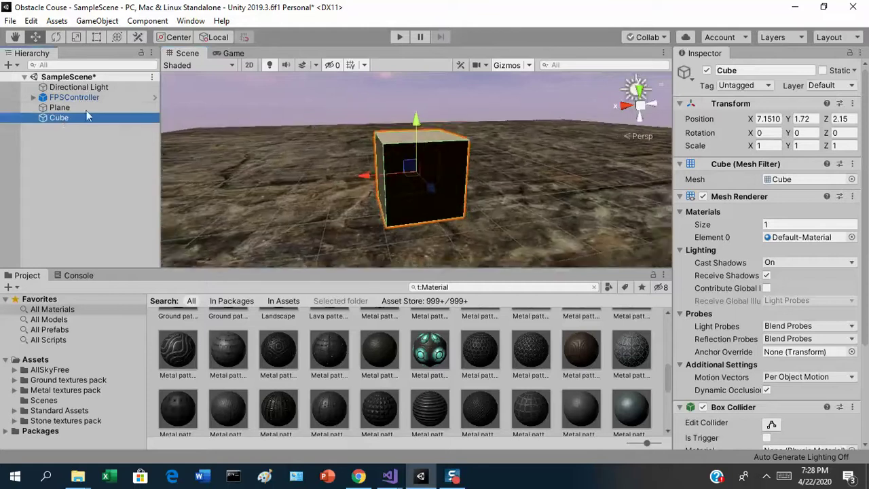
pyautogui.moveTo(408, 183); pyautogui.dragTo(421, 199, button='right')
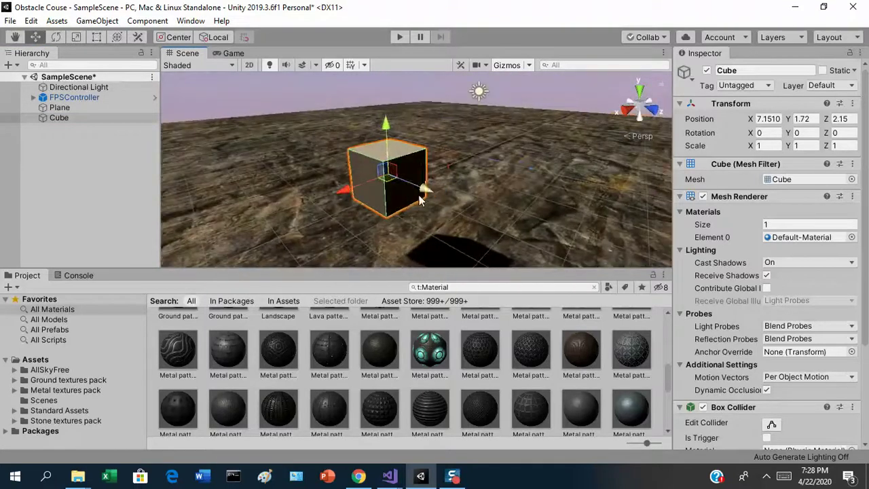
# Flatten the cube into a wide slab by setting its scale to X 2, Y 0.1 and Z 2.
pyautogui.click(375, 222)
pyautogui.click(380, 189)
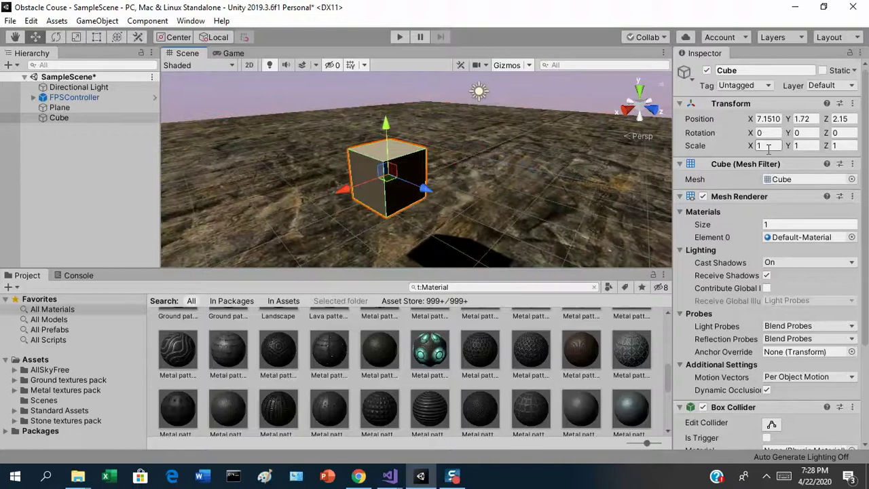
pyautogui.click(804, 145)
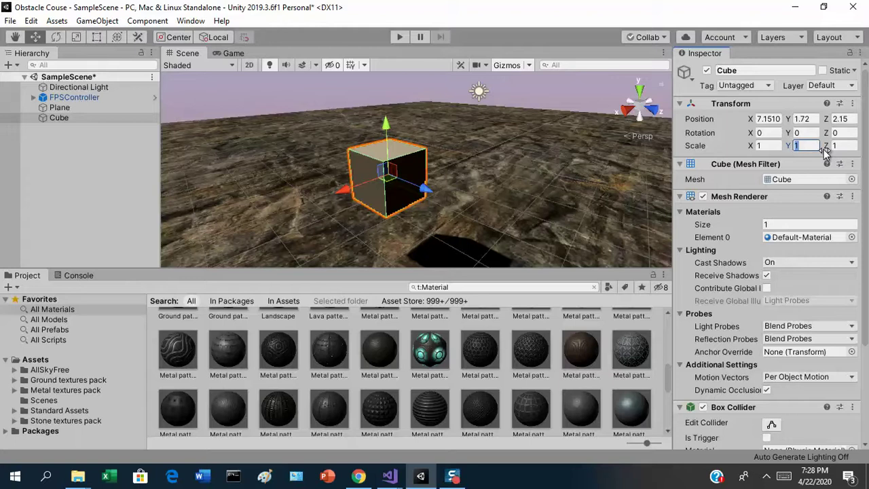
pyautogui.write('.1')
pyautogui.press('Home')
pyautogui.write('0')
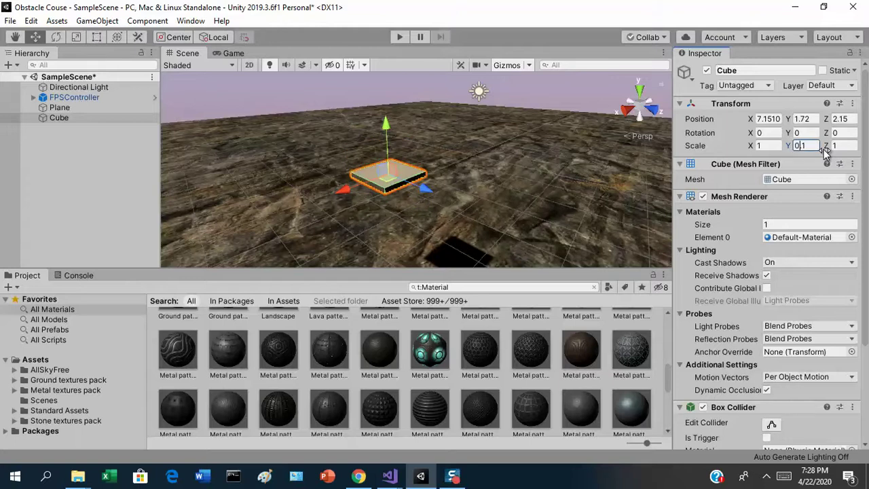
pyautogui.click(768, 147)
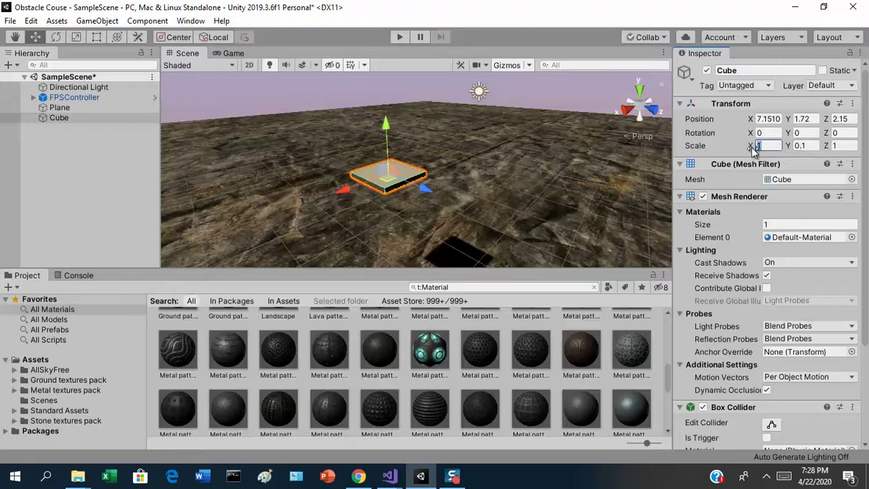
pyautogui.write('2')
pyautogui.click(841, 145)
pyautogui.write('2')
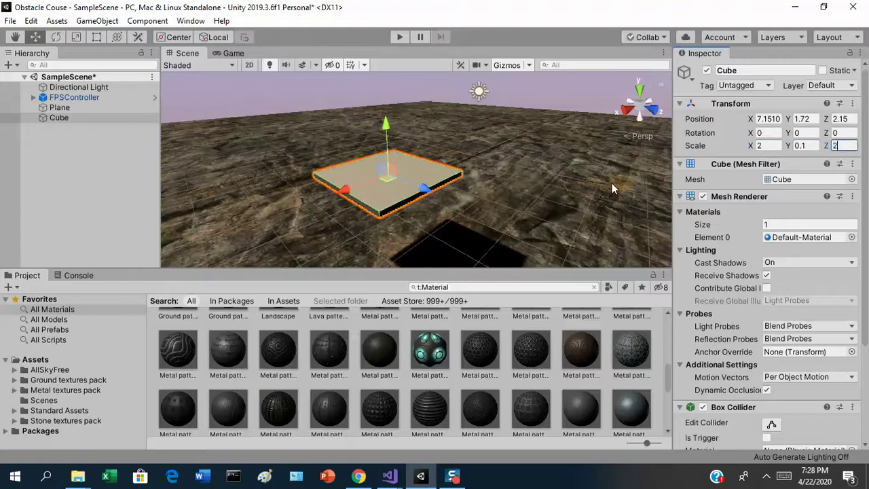
# Raise the flattened cube above the plane to a height of about Y 3.09.
pyautogui.click(516, 220)
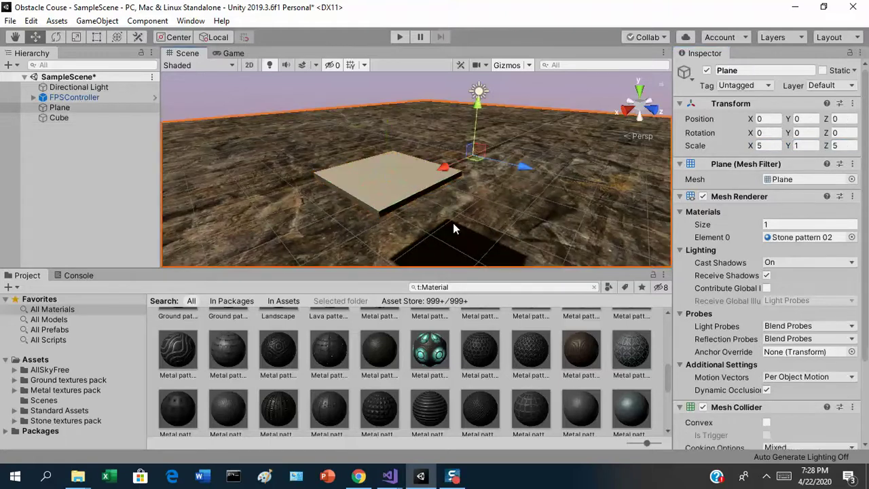
pyautogui.keyDown('alt'); pyautogui.moveTo(433, 215); pyautogui.dragTo(461, 194); pyautogui.keyUp('alt')
pyautogui.click(459, 189)
pyautogui.moveTo(443, 138); pyautogui.dragTo(446, 106)
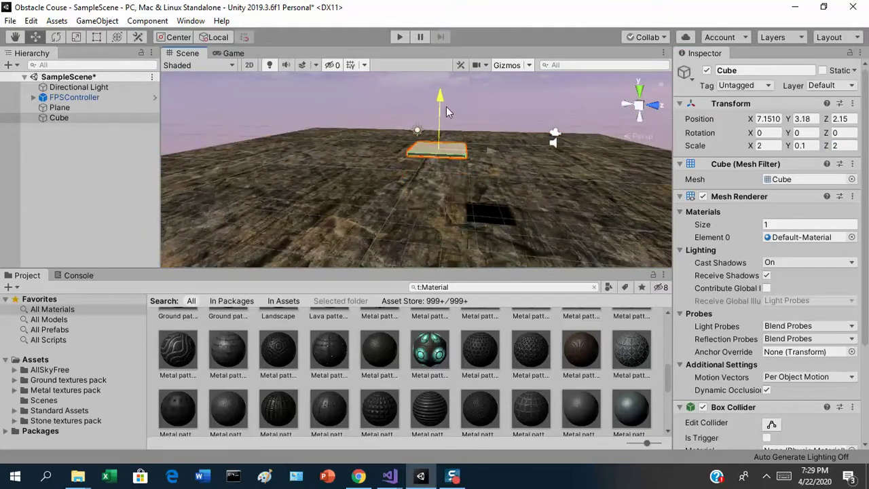
pyautogui.click(400, 265)
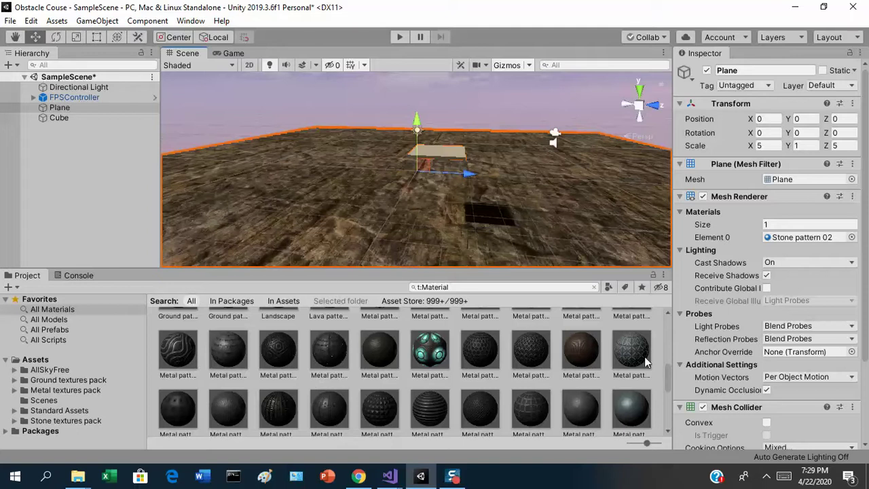
# Apply the Metal pattern 01 material to the flattened cube and select the cube.
pyautogui.moveTo(668, 373); pyautogui.dragTo(669, 367)
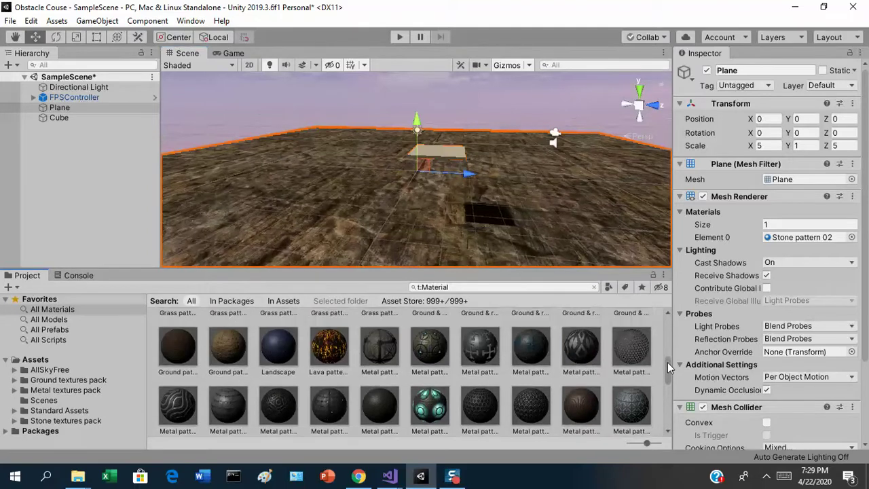
pyautogui.moveTo(379, 353); pyautogui.dragTo(433, 155)
pyautogui.keyDown('alt'); pyautogui.moveTo(439, 210); pyautogui.dragTo(166, 116); pyautogui.keyUp('alt')
pyautogui.keyDown('alt'); pyautogui.moveTo(671, 294); pyautogui.dragTo(441, 258); pyautogui.keyUp('alt')
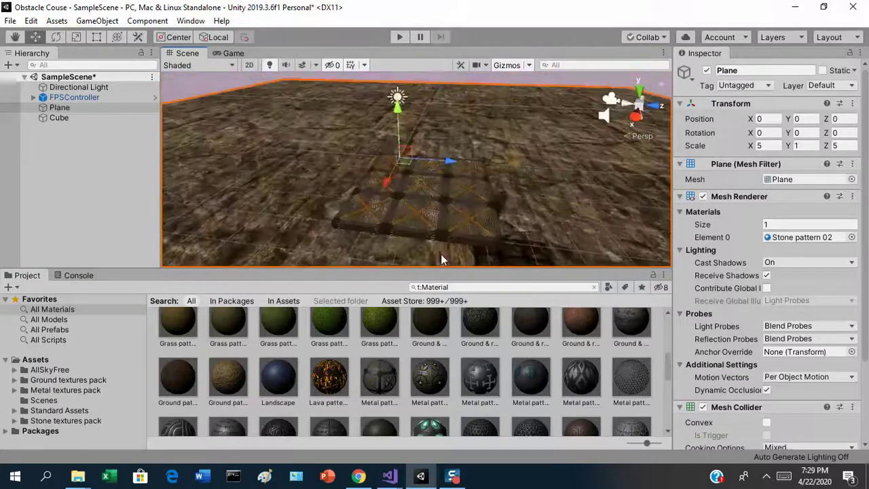
pyautogui.click(442, 229)
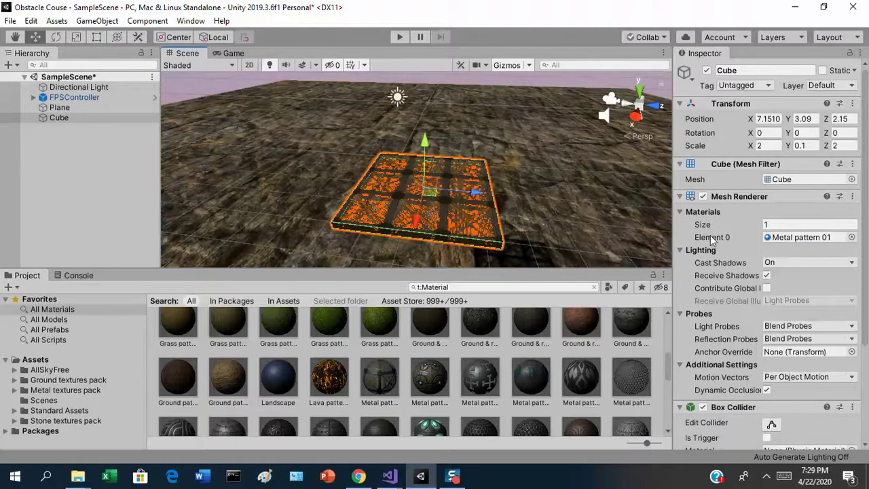
# Examine the slab's collider and material settings and how its metal pattern looks above the plane.
pyautogui.moveTo(866, 288); pyautogui.dragTo(867, 385)
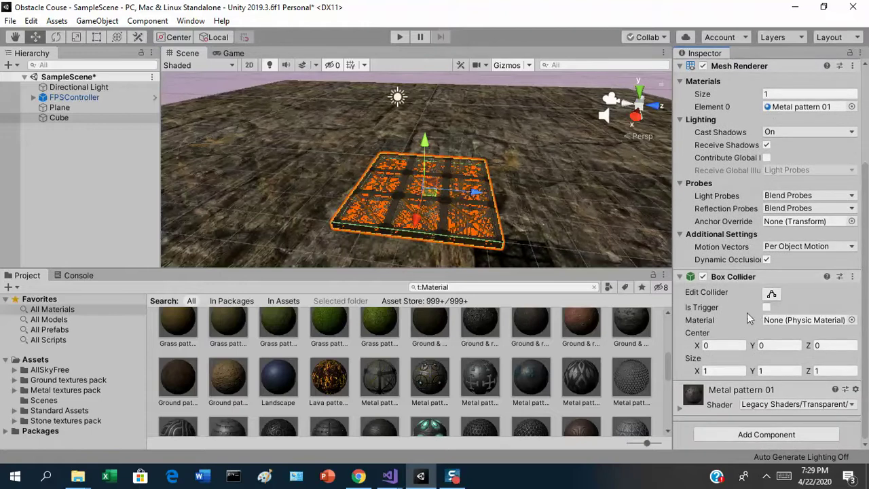
pyautogui.click(447, 192)
pyautogui.click(447, 195)
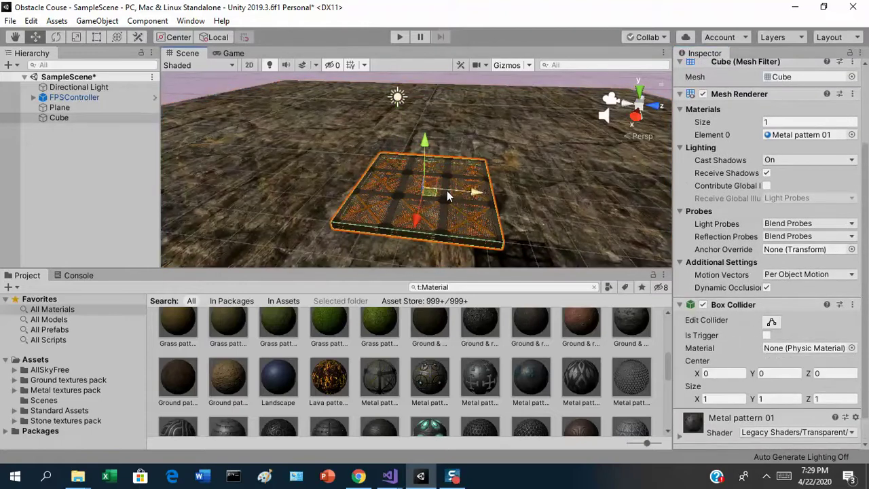
pyautogui.click(457, 208)
pyautogui.click(457, 208)
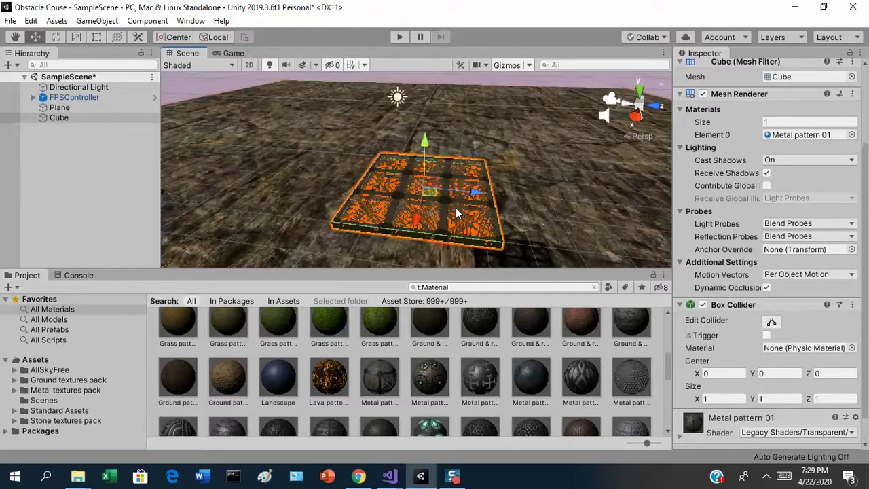
pyautogui.click(515, 223)
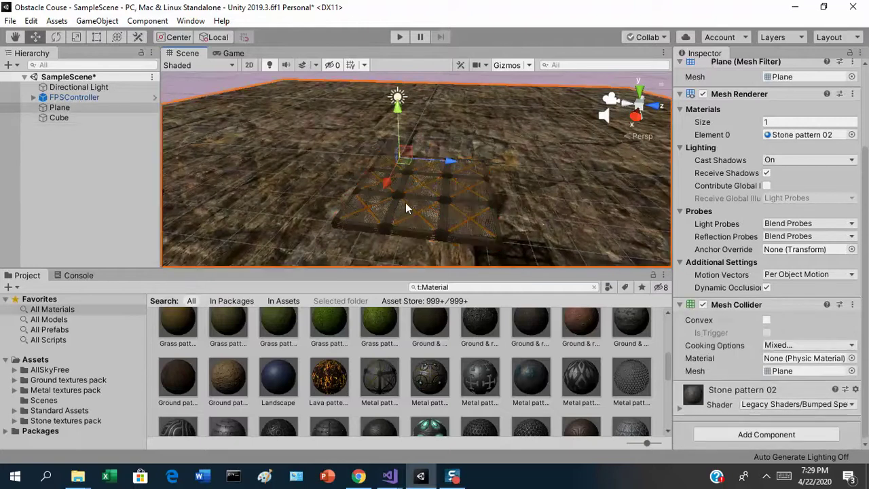
pyautogui.keyDown('alt'); pyautogui.moveTo(415, 180); pyautogui.dragTo(268, 136); pyautogui.keyUp('alt')
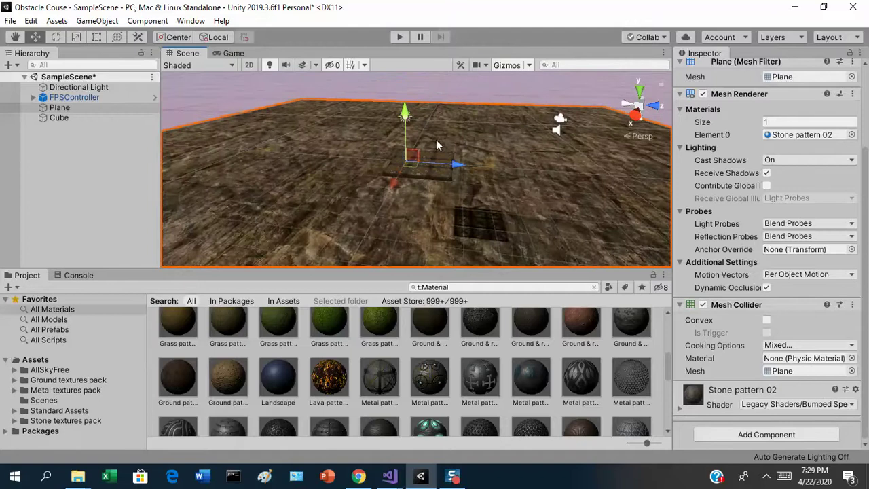
# Rename the flattened cube as Platform.
pyautogui.click(85, 101)
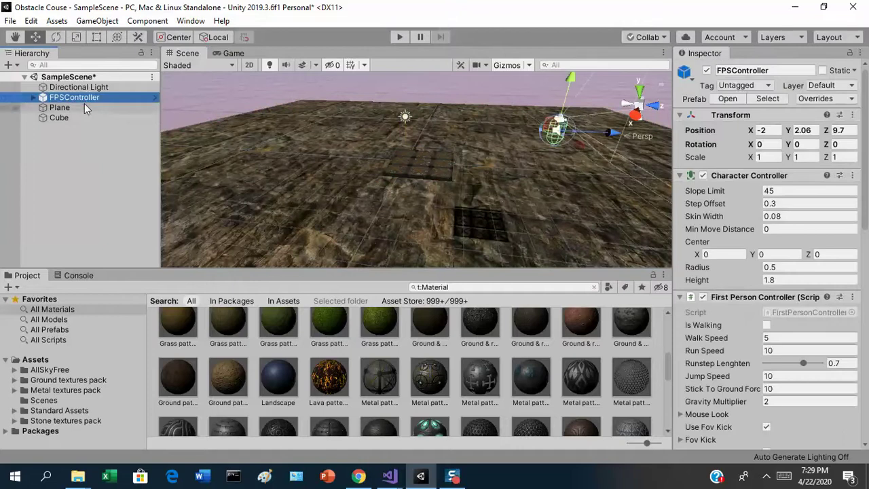
pyautogui.moveTo(68, 102)
pyautogui.mouseDown()
pyautogui.moveTo(85, 114)
pyautogui.moveTo(60, 117)
pyautogui.mouseUp()
pyautogui.click(60, 117)
pyautogui.click(746, 69)
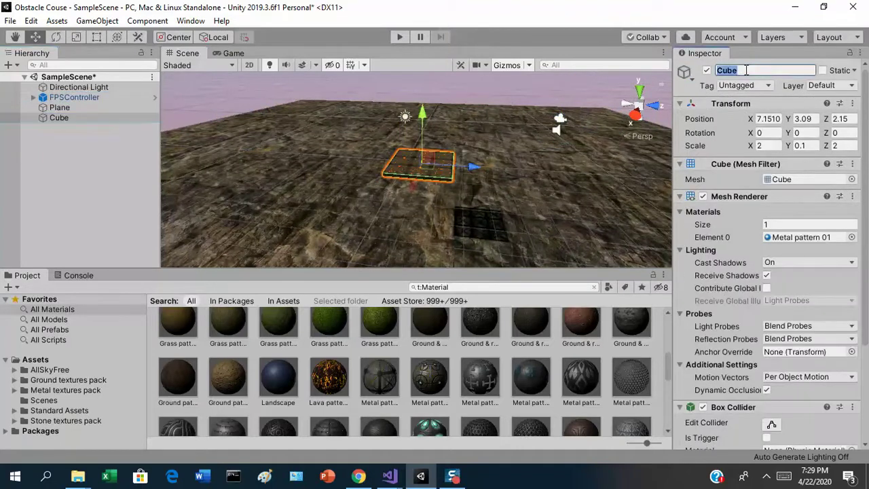
pyautogui.write('Platform')
pyautogui.press('Return')
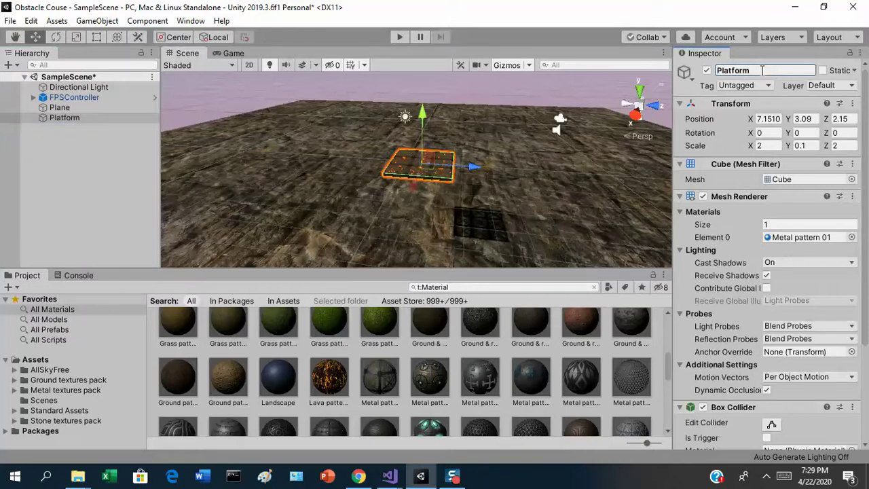
pyautogui.click(95, 205)
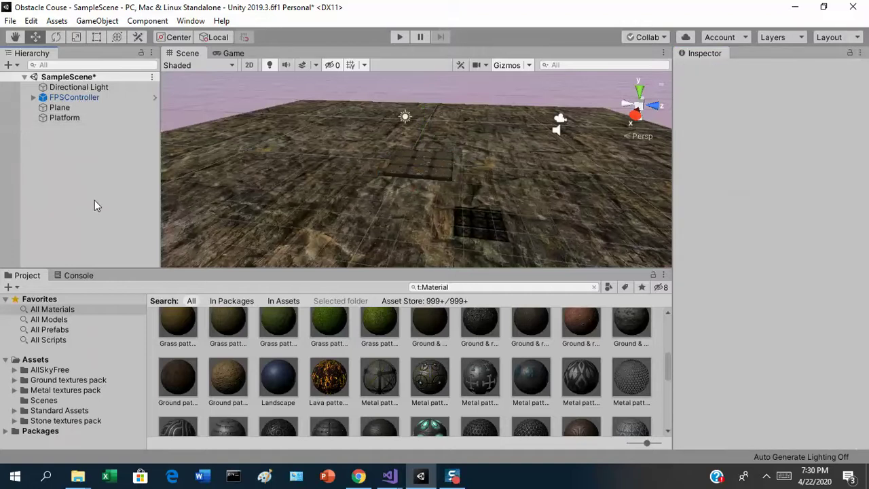
# Make FPSController a child of Platform and set its local position to X 0, Y 0, Z 0.
pyautogui.moveTo(64, 93); pyautogui.dragTo(64, 118)
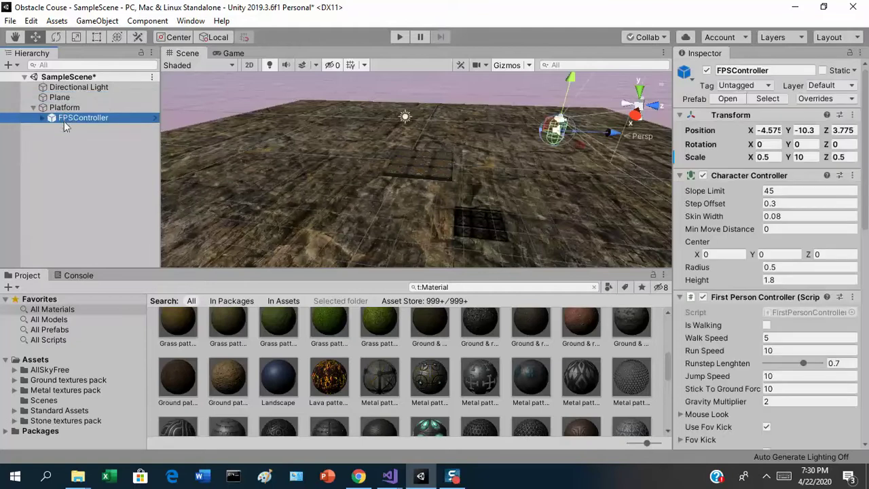
pyautogui.click(57, 112)
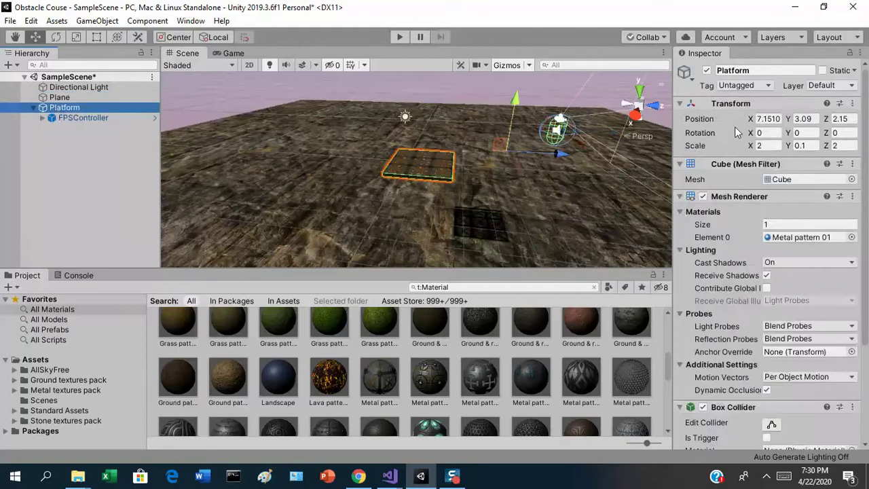
pyautogui.click(782, 119)
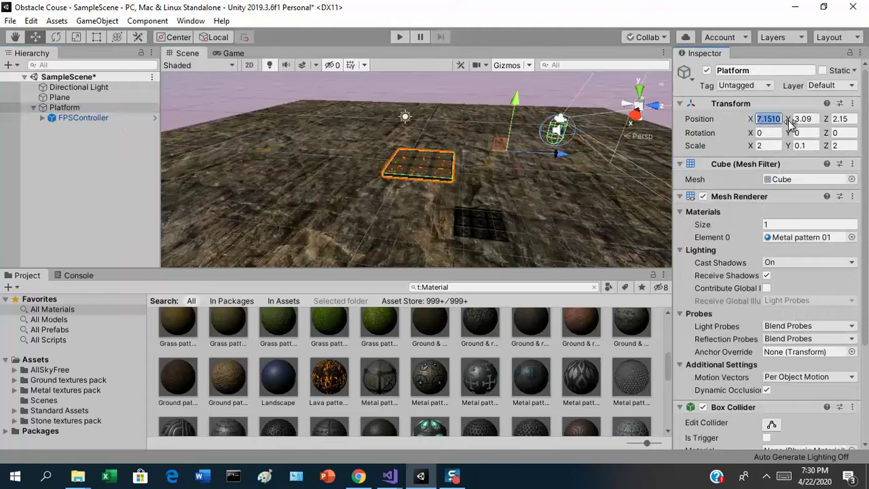
pyautogui.click(125, 119)
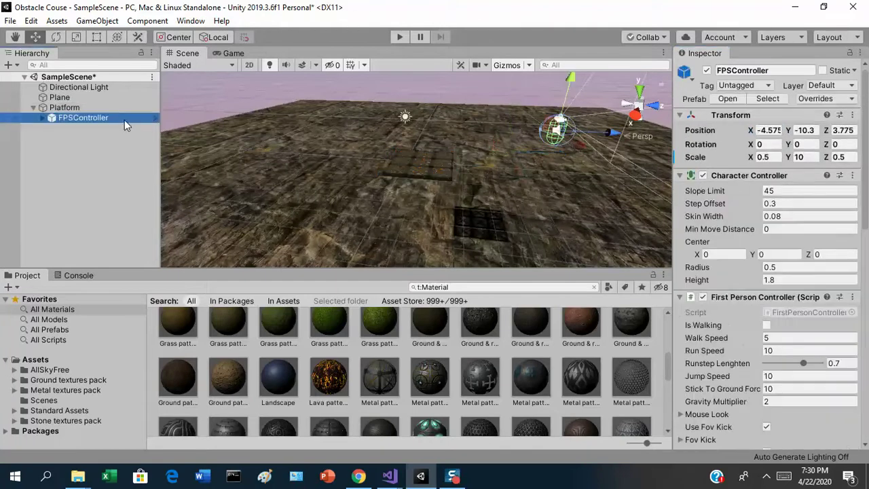
pyautogui.click(770, 131)
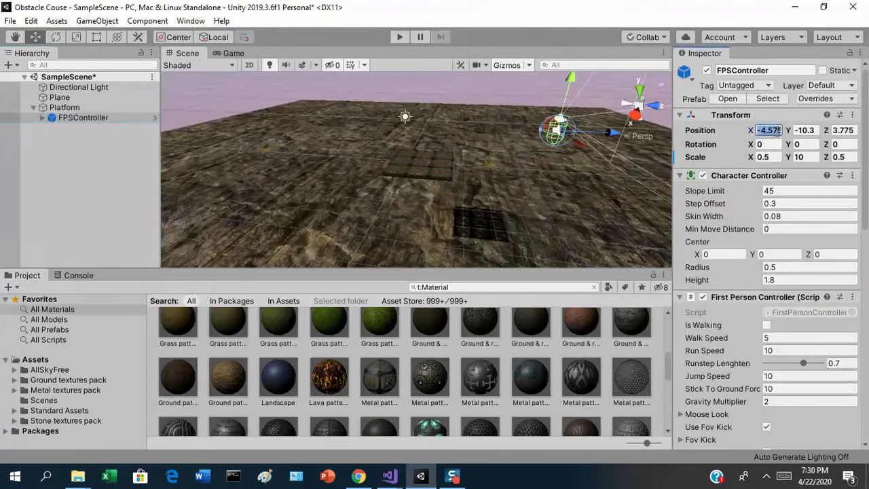
pyautogui.write('0')
pyautogui.press('Tab')
pyautogui.write('0')
pyautogui.press('Tab')
pyautogui.write('0')
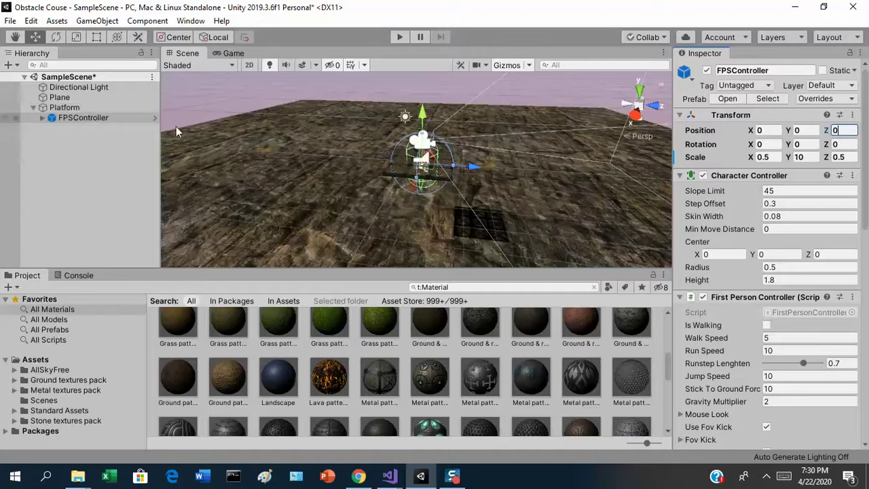
# Raise FPSController above the platform to a local height of about Y 16.3, then move it back out of Platform to the scene root.
pyautogui.click(423, 115)
pyautogui.moveTo(422, 116); pyautogui.dragTo(422, 79)
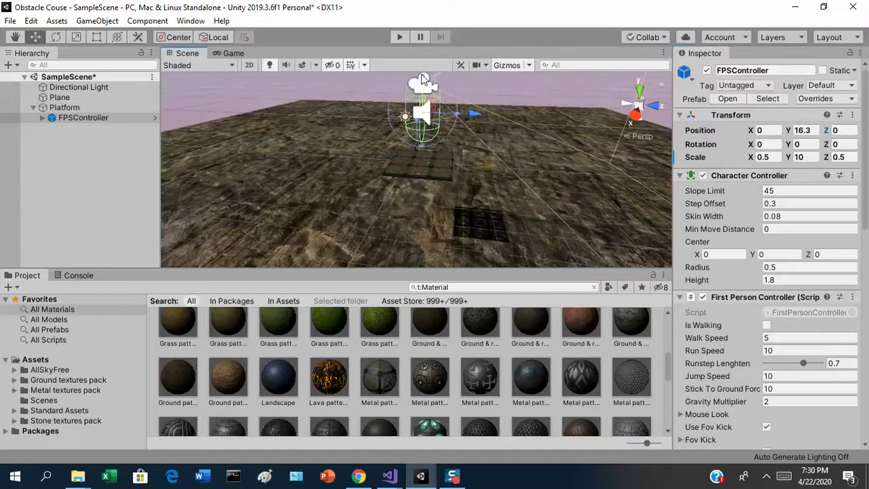
pyautogui.click(71, 120)
pyautogui.moveTo(73, 119); pyautogui.dragTo(80, 105)
pyautogui.click(73, 116)
pyautogui.click(75, 110)
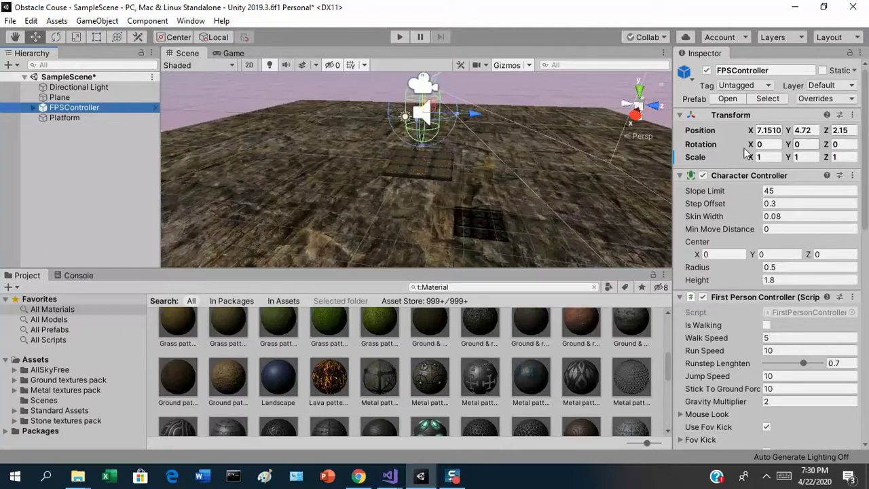
# Run the scene to test the first-person controller starting on the platform, and stop the test.
pyautogui.click(23, 209)
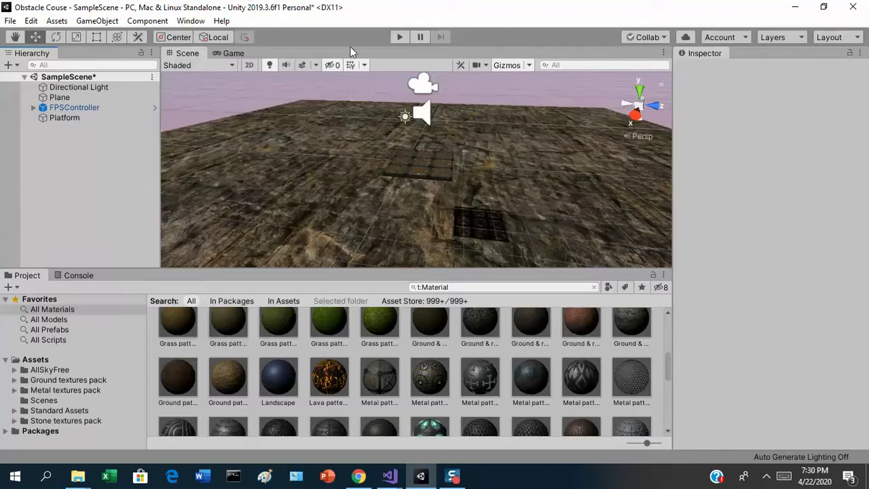
pyautogui.click(400, 35)
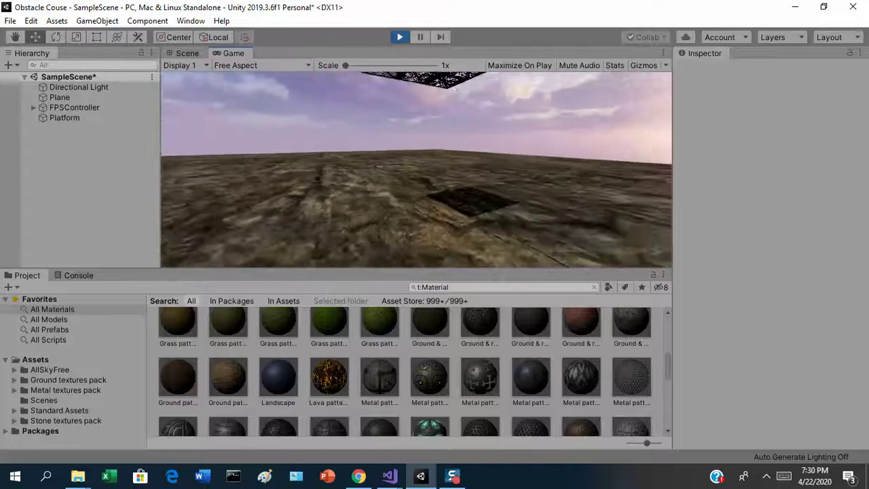
pyautogui.click(399, 38)
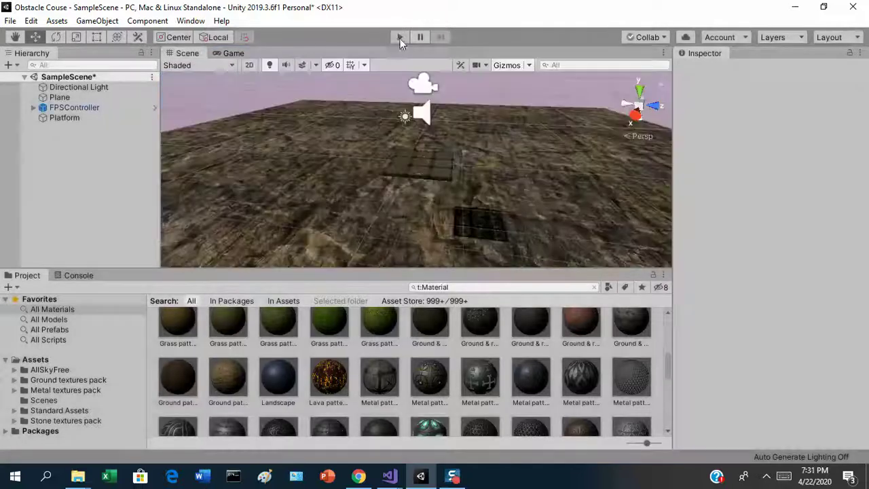
# Duplicate Platform and move the copy sideways along the Z axis to about Z 5.87.
pyautogui.click(444, 171)
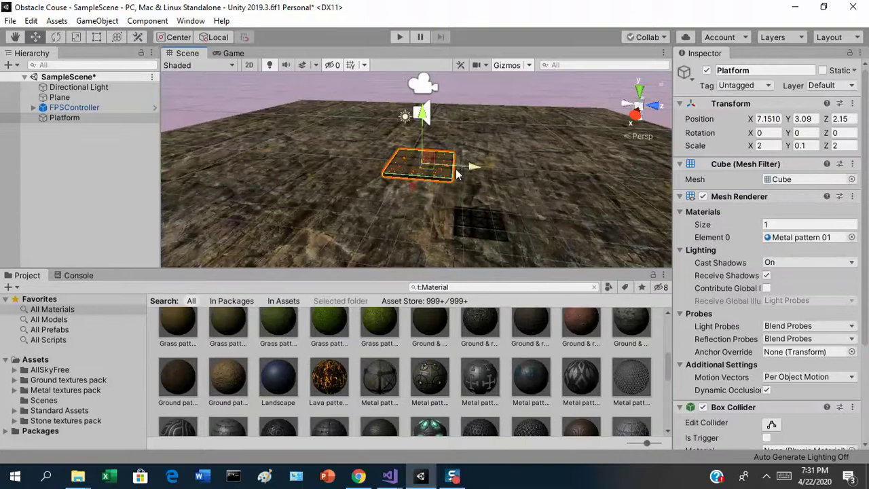
pyautogui.click(60, 119)
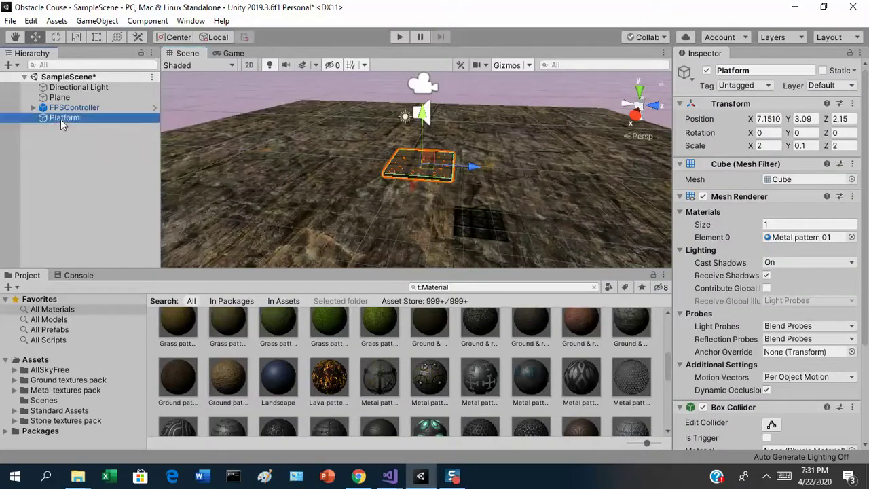
pyautogui.rightClick(61, 119)
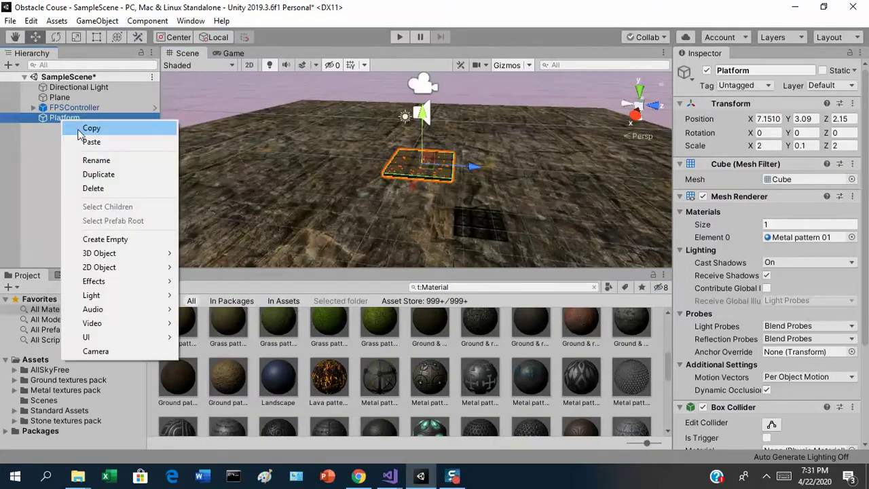
pyautogui.click(94, 175)
pyautogui.moveTo(480, 173); pyautogui.dragTo(593, 174)
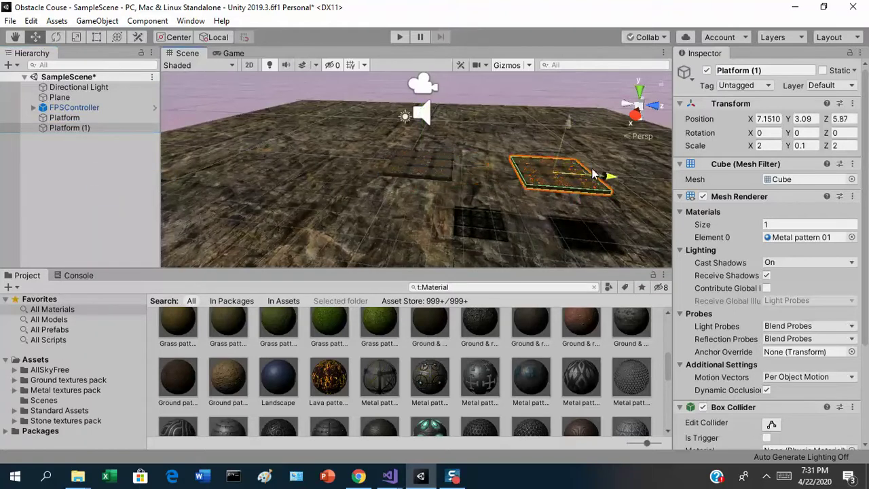
# Duplicate the second platform and move the new copy farther back over the plane.
pyautogui.rightClick(102, 129)
pyautogui.click(144, 190)
pyautogui.moveTo(568, 134); pyautogui.dragTo(533, 121)
# Run the scene to test the course with its three platforms.
pyautogui.click(504, 142)
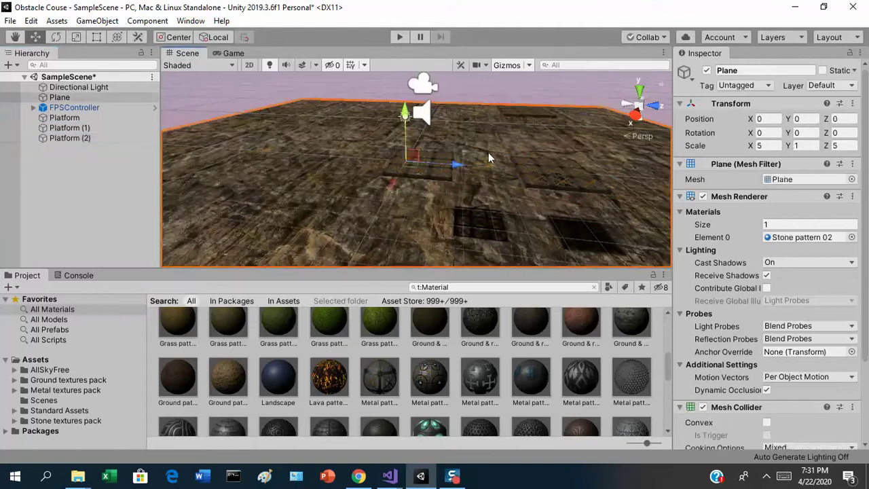
pyautogui.click(398, 37)
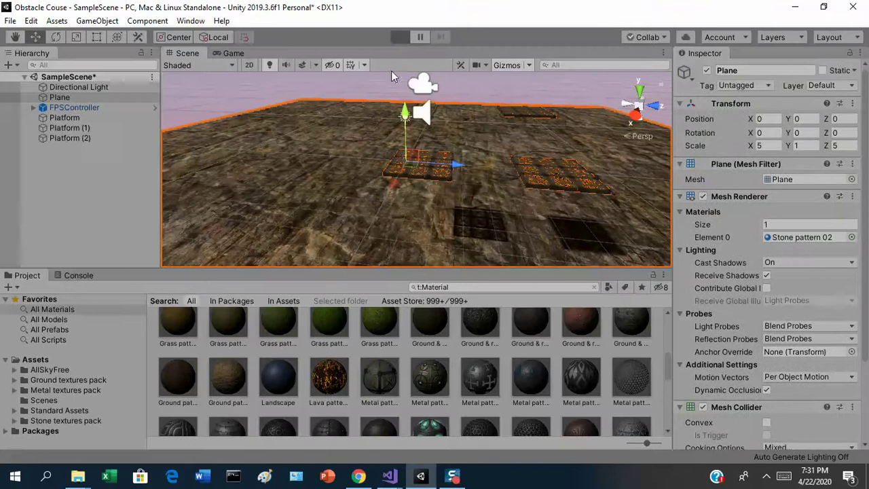